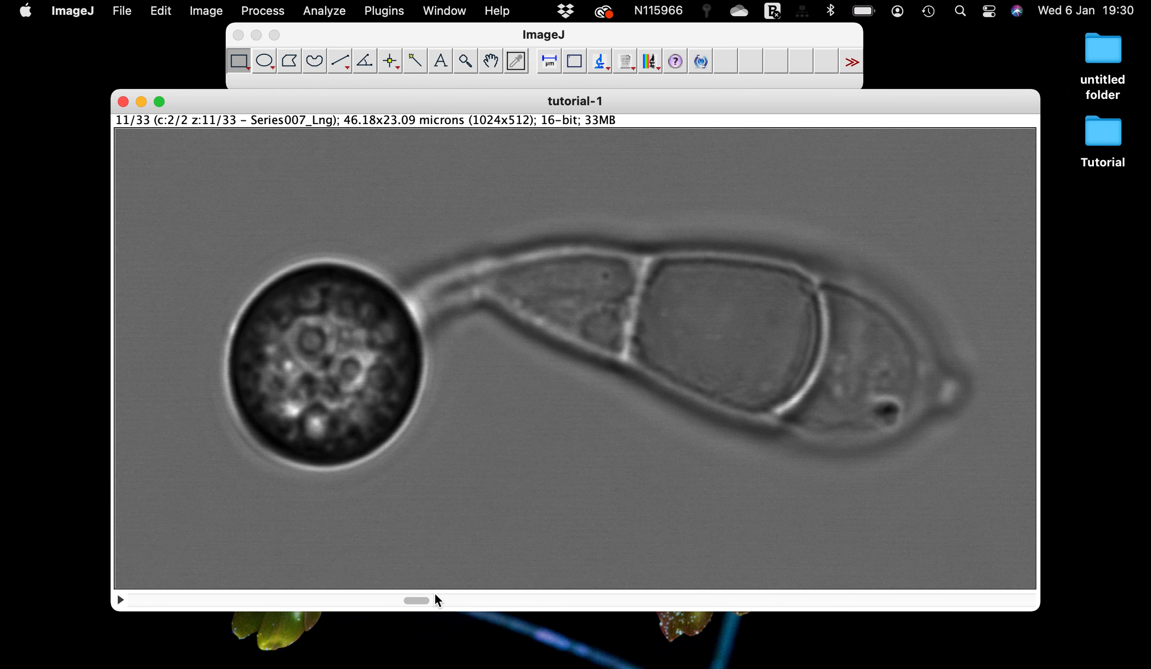
Bring the tutorial-1 stack to slice 10 and duplicate only that slice as a separate image.
{"action": "left_click_drag", "start_coordinate": [419, 599], "coordinate": [624, 552]}
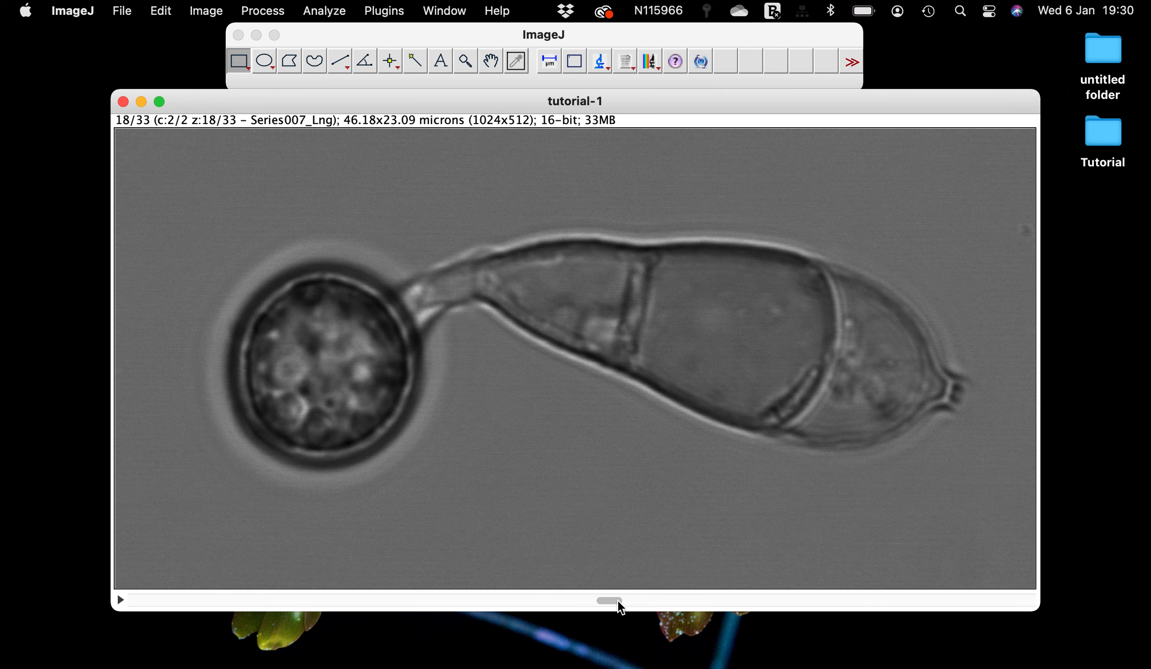
{"action": "left_click_drag", "start_coordinate": [618, 604], "coordinate": [487, 502]}
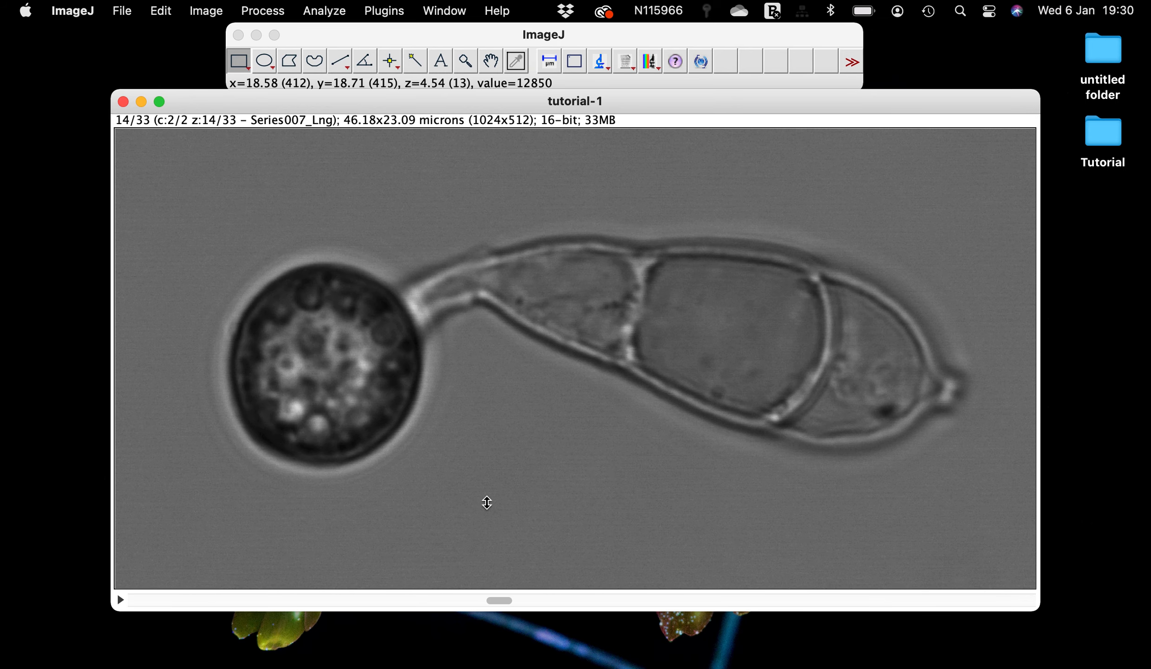
{"action": "left_click_drag", "start_coordinate": [190, 107], "coordinate": [190, 106]}
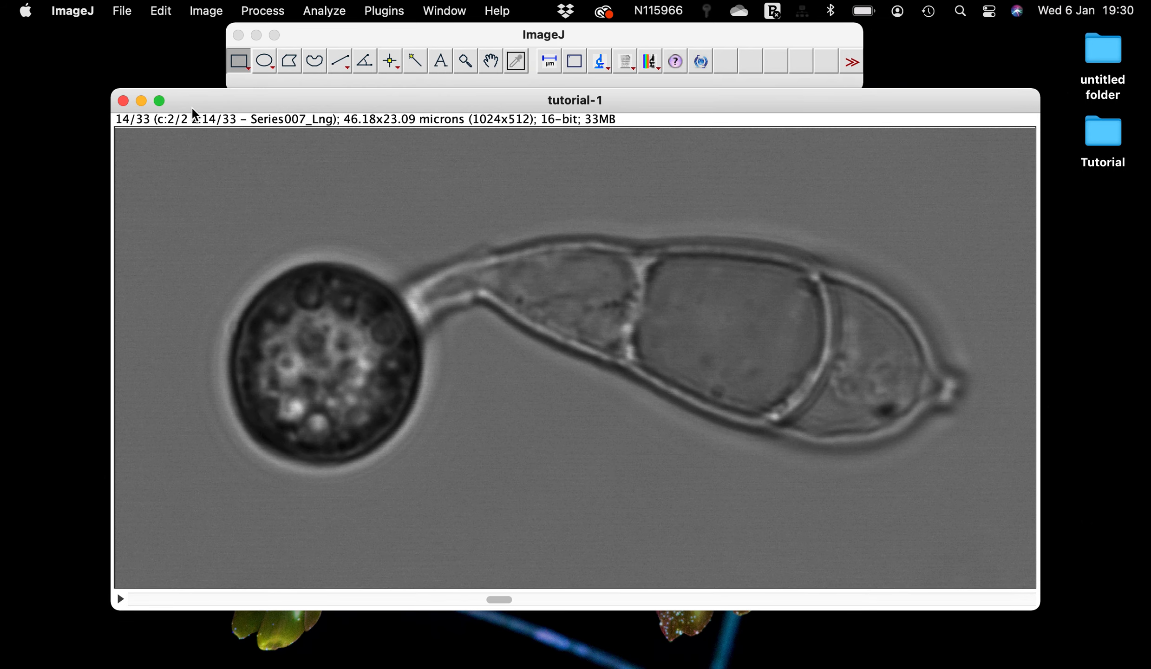
{"action": "left_click_drag", "start_coordinate": [505, 599], "coordinate": [360, 584]}
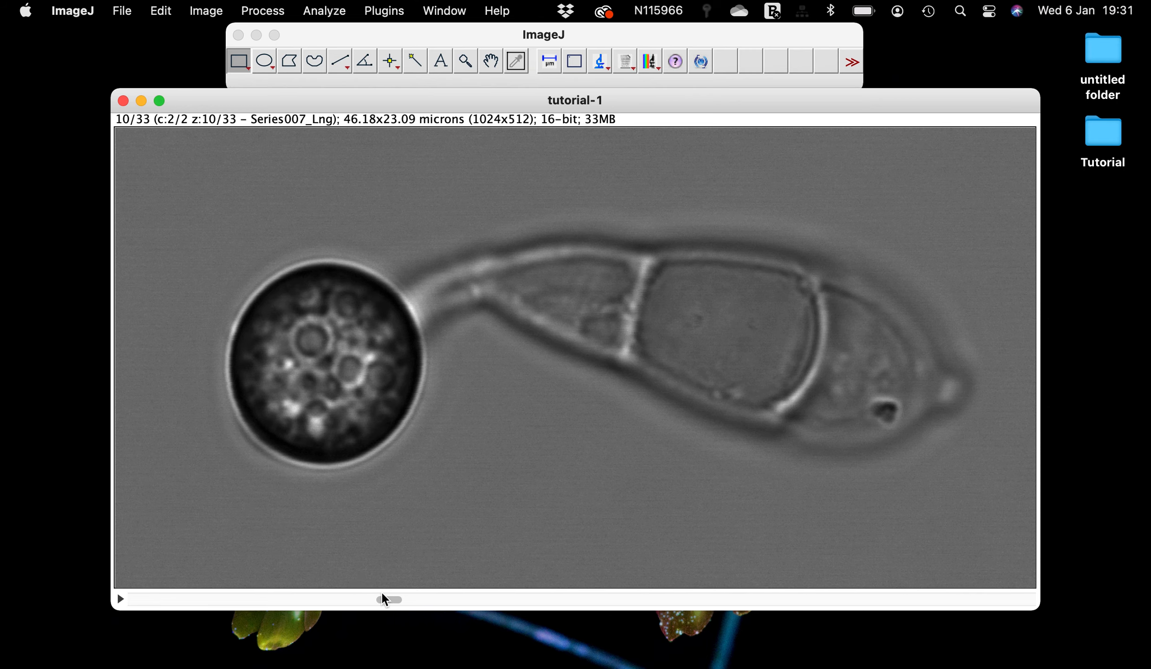
{"action": "mouse_move", "coordinate": [392, 594]}
{"action": "left_mouse_down"}
{"action": "mouse_move", "coordinate": [277, 596]}
{"action": "mouse_move", "coordinate": [409, 576]}
{"action": "mouse_move", "coordinate": [594, 572]}
{"action": "mouse_move", "coordinate": [396, 580]}
{"action": "left_mouse_up"}
{"action": "left_click", "coordinate": [206, 11]}
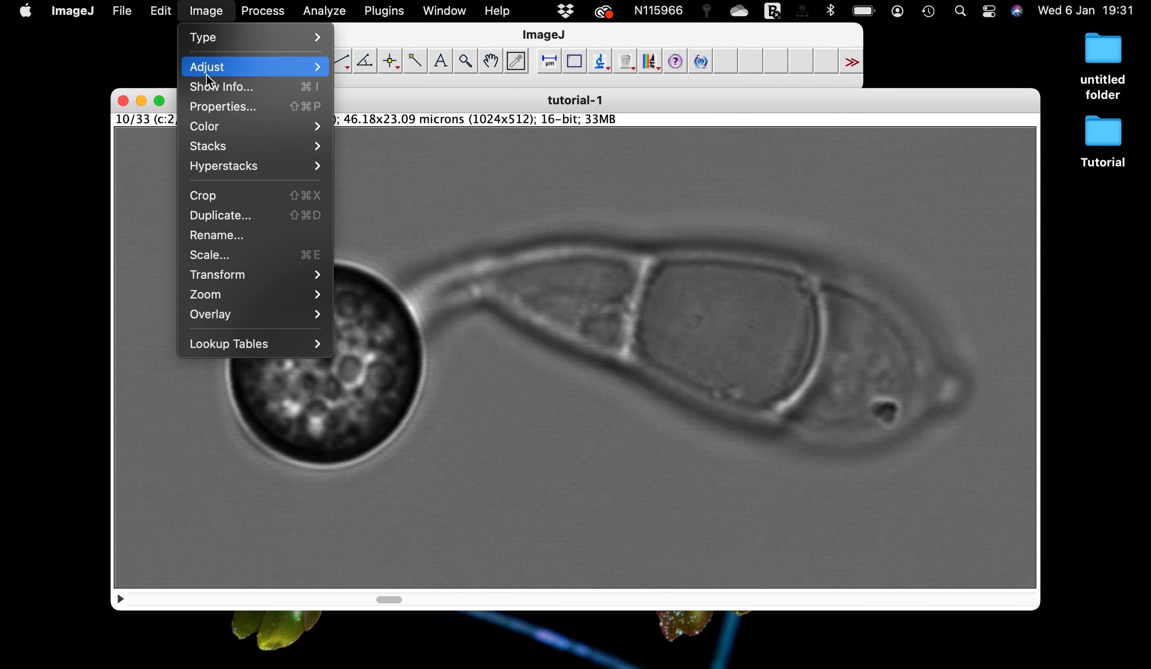
{"action": "mouse_move", "coordinate": [216, 149]}
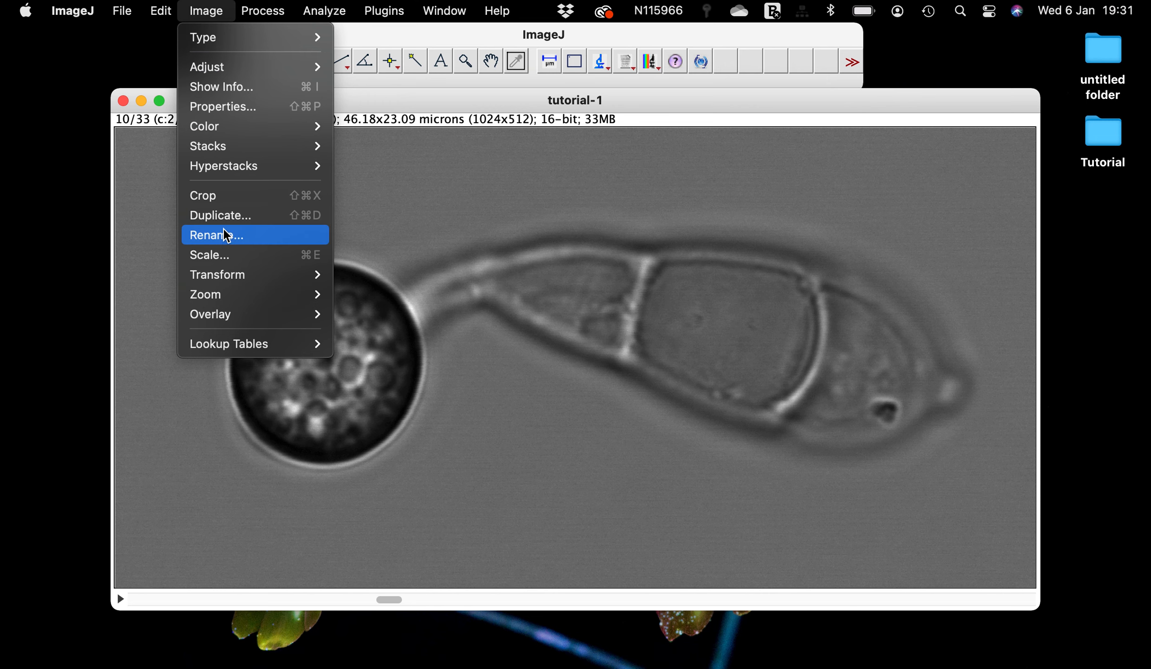
{"action": "left_click", "coordinate": [220, 212]}
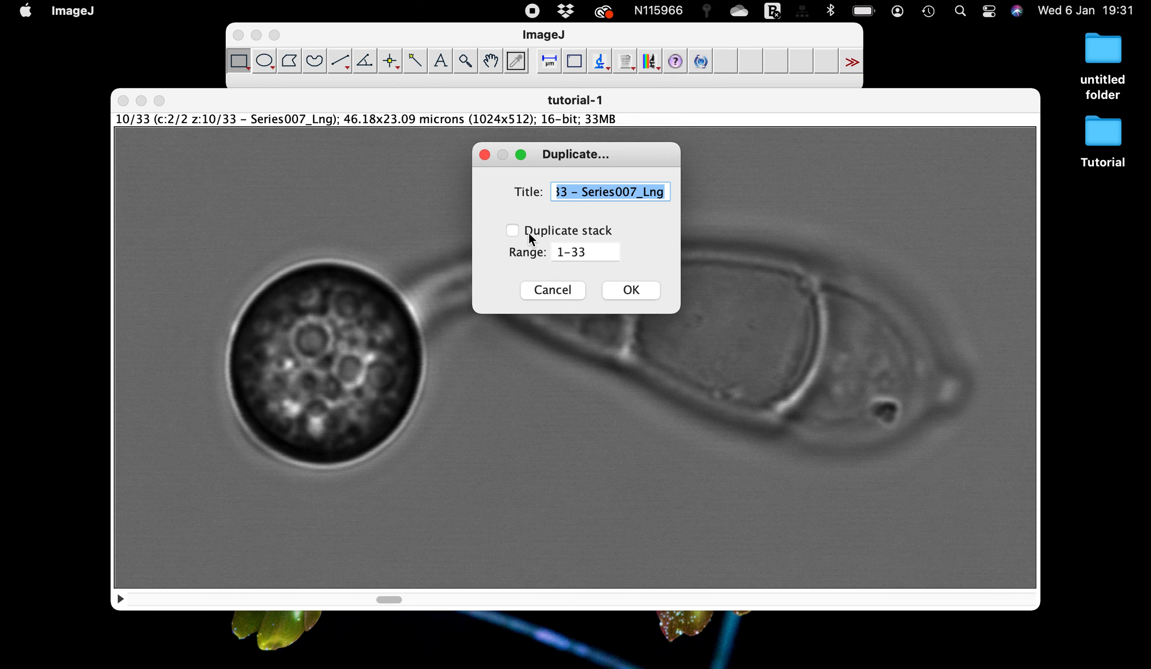
{"action": "left_click", "coordinate": [631, 290]}
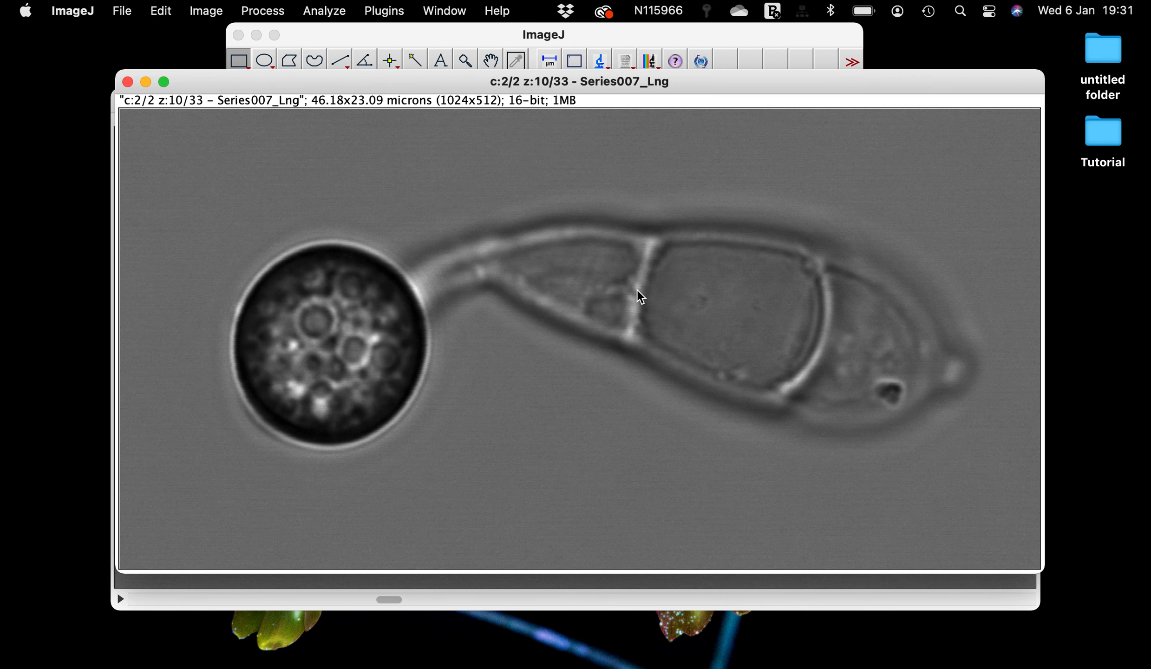
Minimize the duplicated slice's window and reposition the tutorial-1 stack window clear of the ImageJ toolbar.
{"action": "left_click_drag", "start_coordinate": [177, 85], "coordinate": [250, 64]}
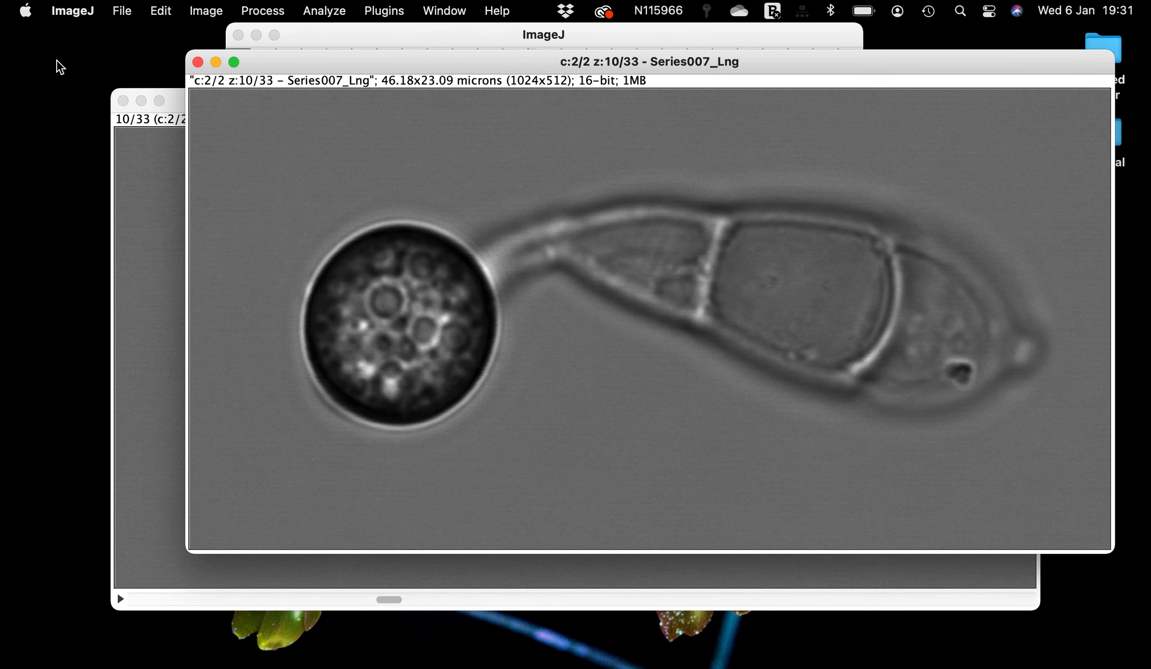
{"action": "left_click", "coordinate": [175, 102]}
{"action": "left_click_drag", "start_coordinate": [177, 104], "coordinate": [202, 170]}
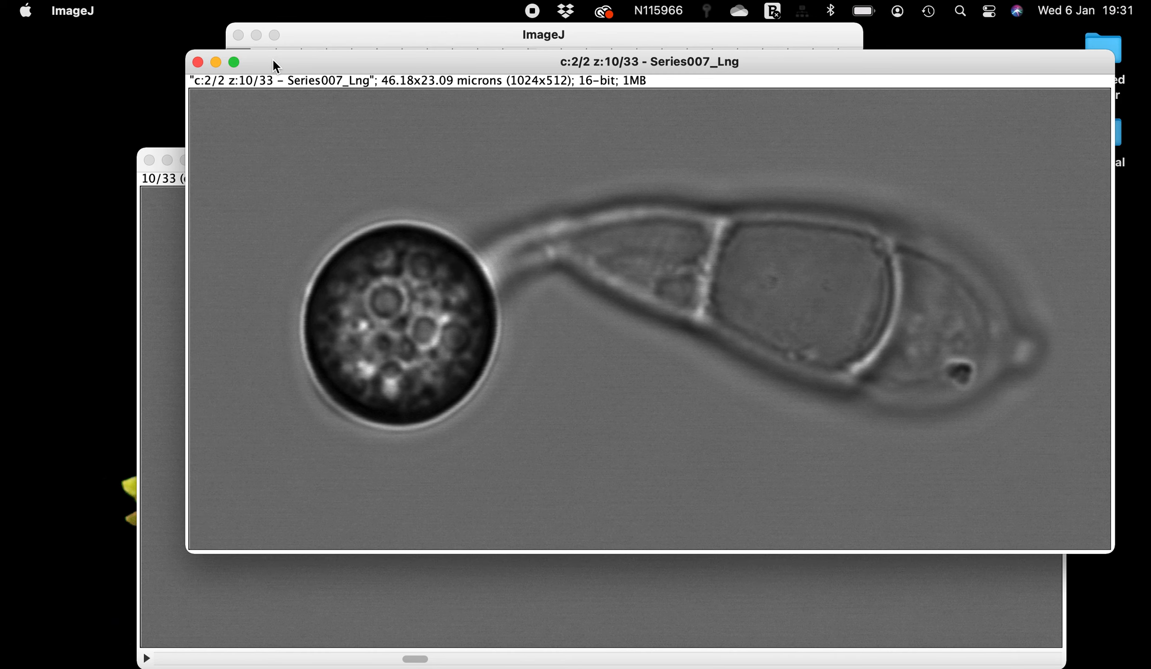
{"action": "left_click_drag", "start_coordinate": [273, 59], "coordinate": [161, 133]}
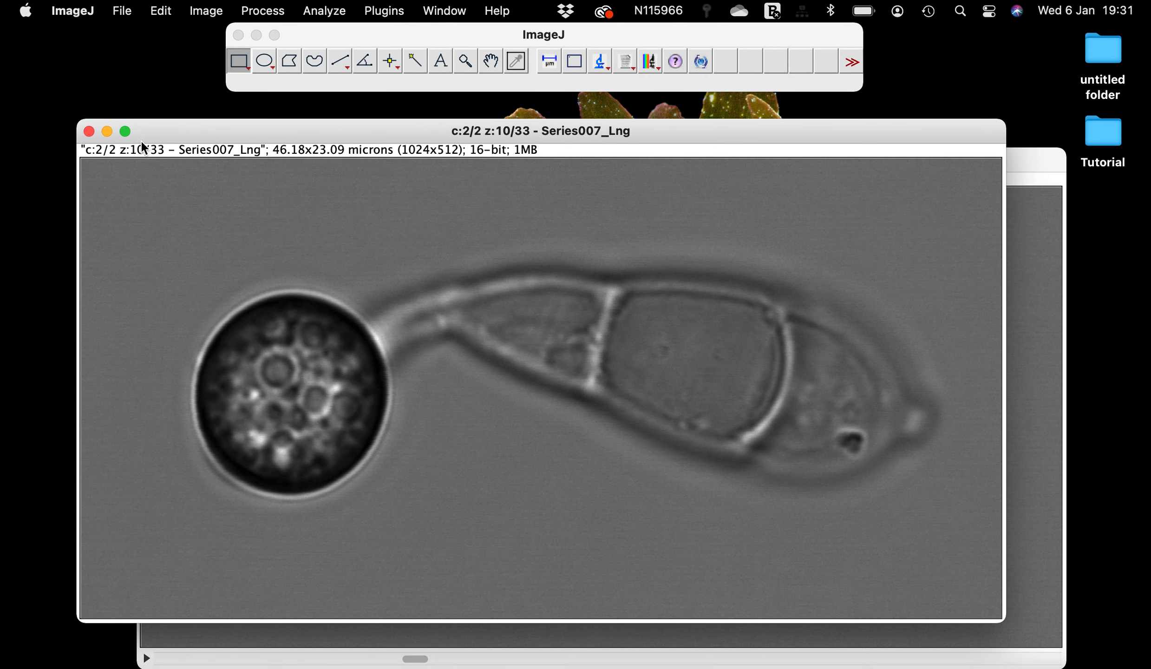
{"action": "left_click", "coordinate": [107, 131]}
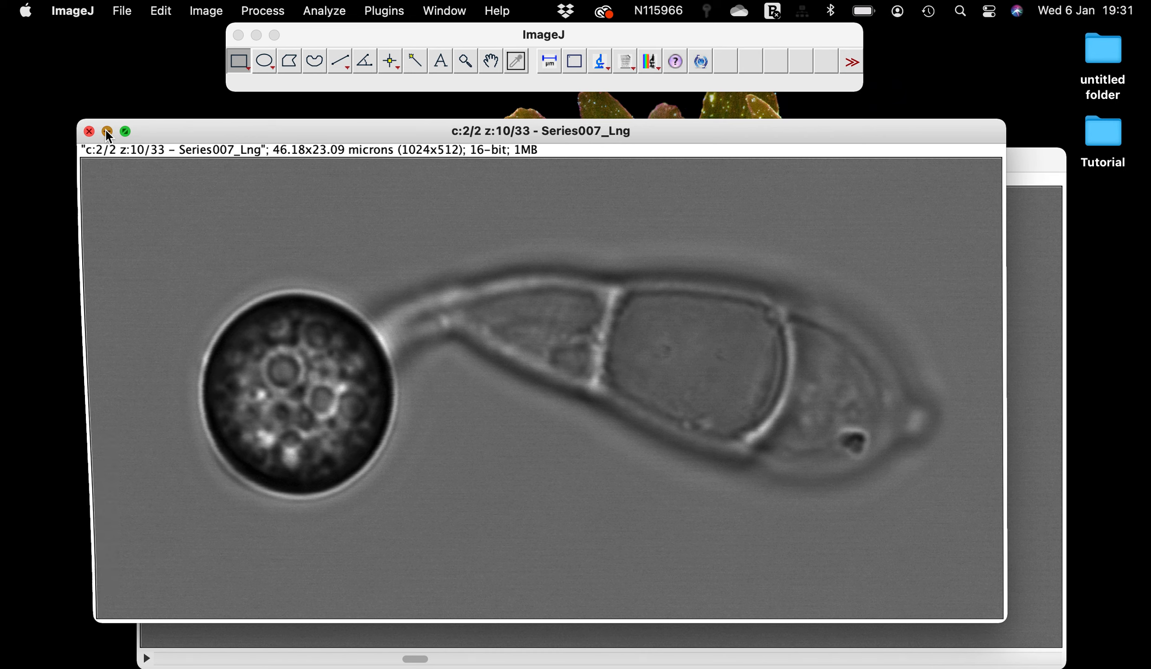
{"action": "left_click_drag", "start_coordinate": [237, 152], "coordinate": [217, 131]}
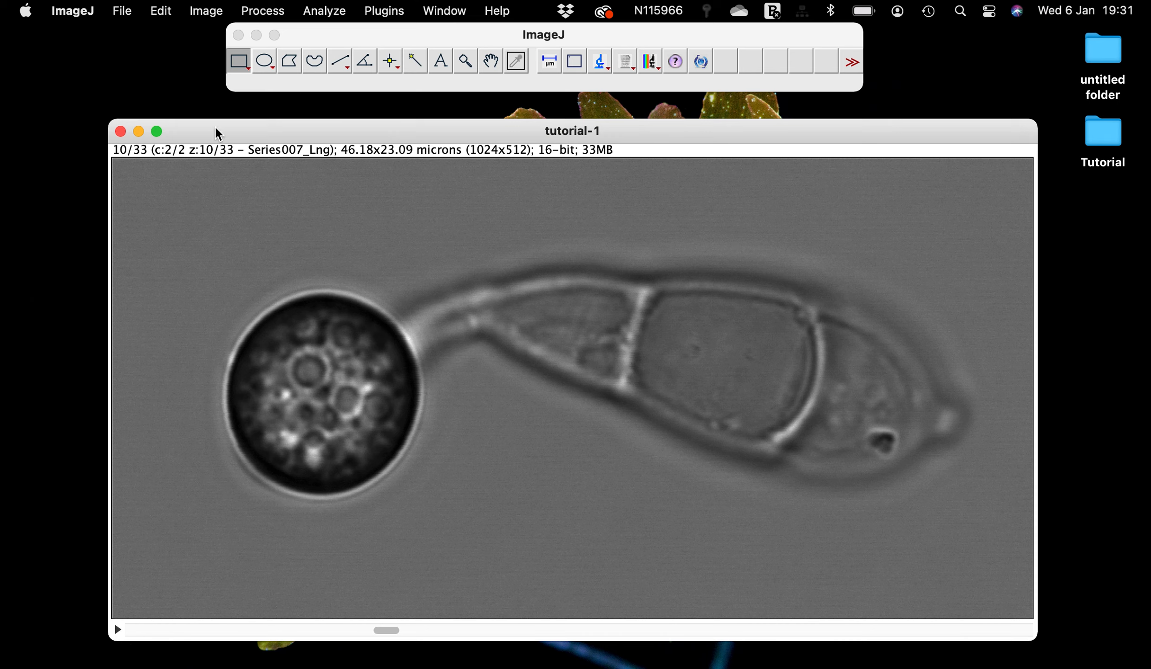
Convert the tutorial-1 stack into 33 separate image windows.
{"action": "left_click", "coordinate": [206, 11]}
{"action": "mouse_move", "coordinate": [206, 146]}
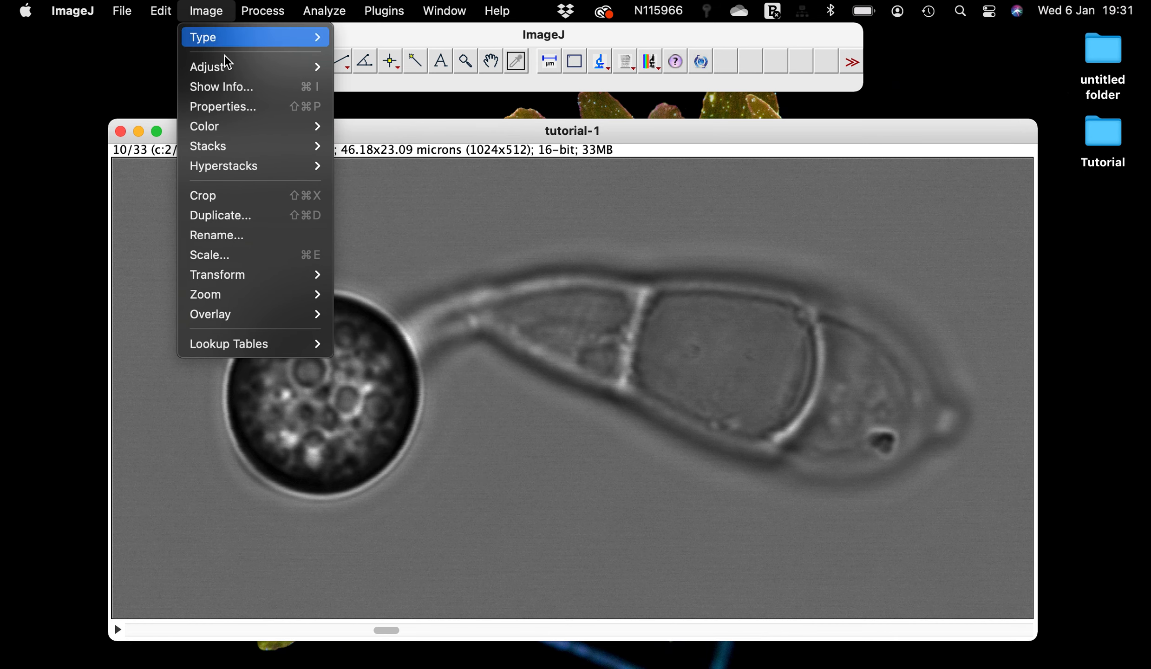
{"action": "left_click", "coordinate": [366, 273]}
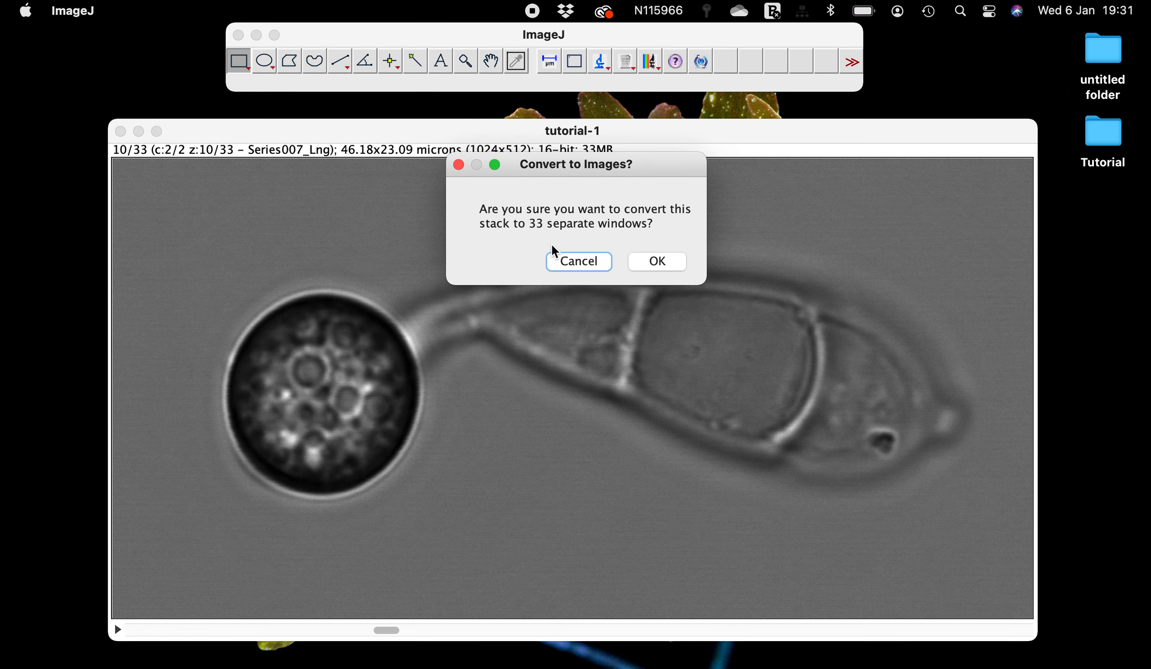
{"action": "left_click", "coordinate": [647, 264]}
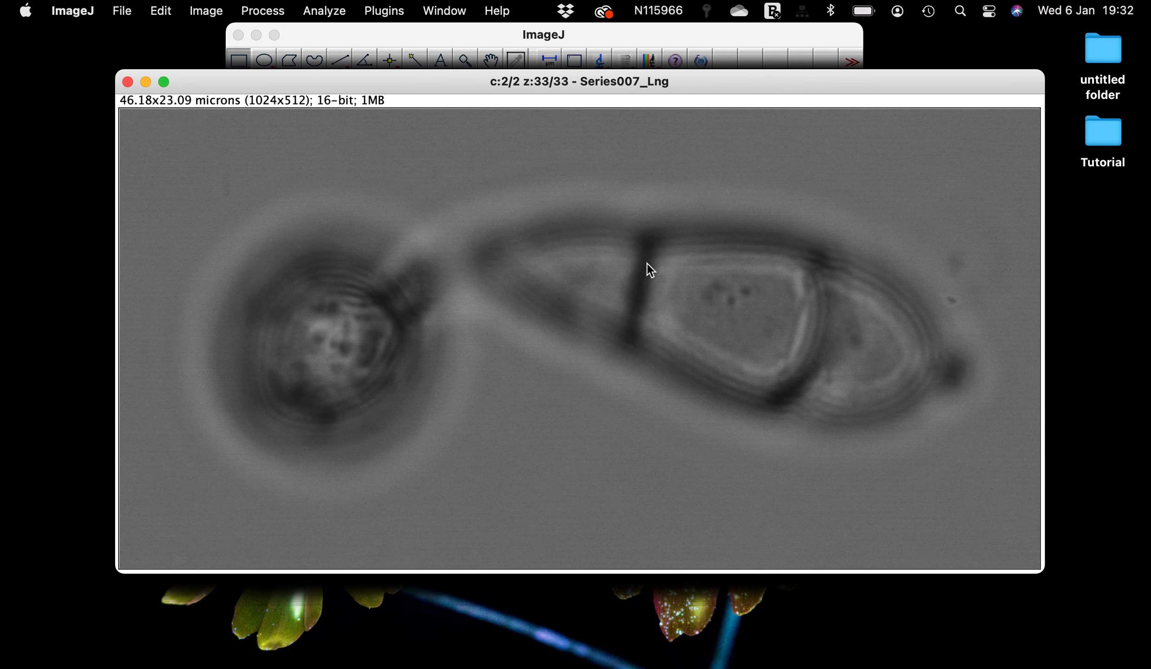
Move the z:33/33 window aside and tile all open image windows.
{"action": "left_click_drag", "start_coordinate": [477, 81], "coordinate": [459, 110]}
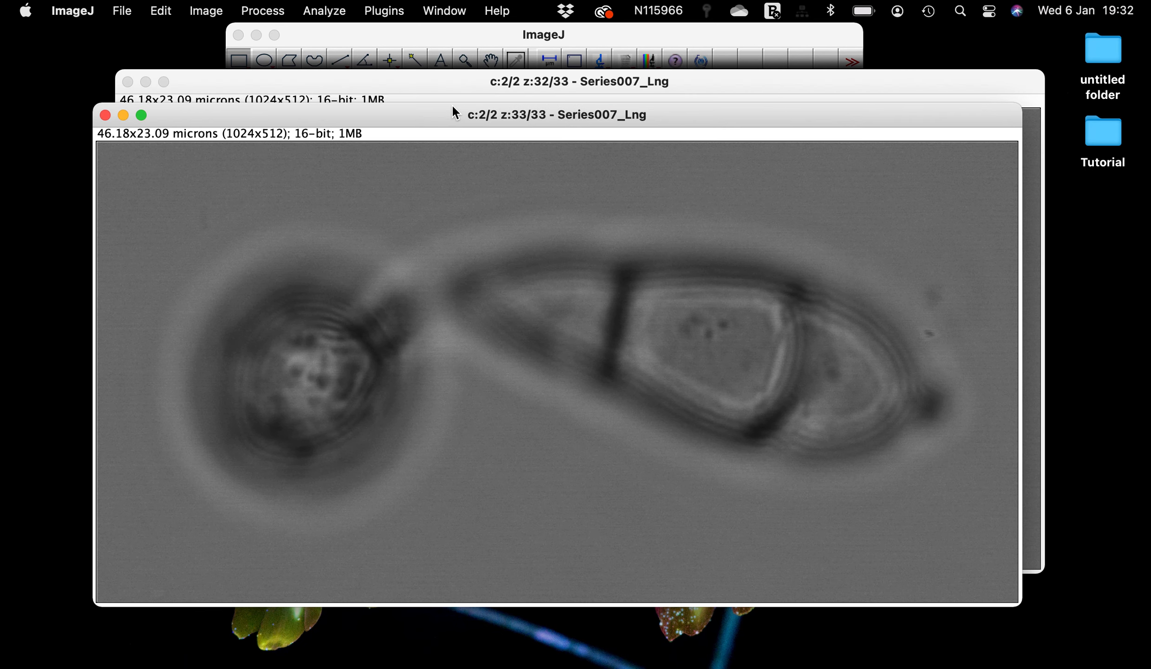
{"action": "left_click", "coordinate": [395, 30]}
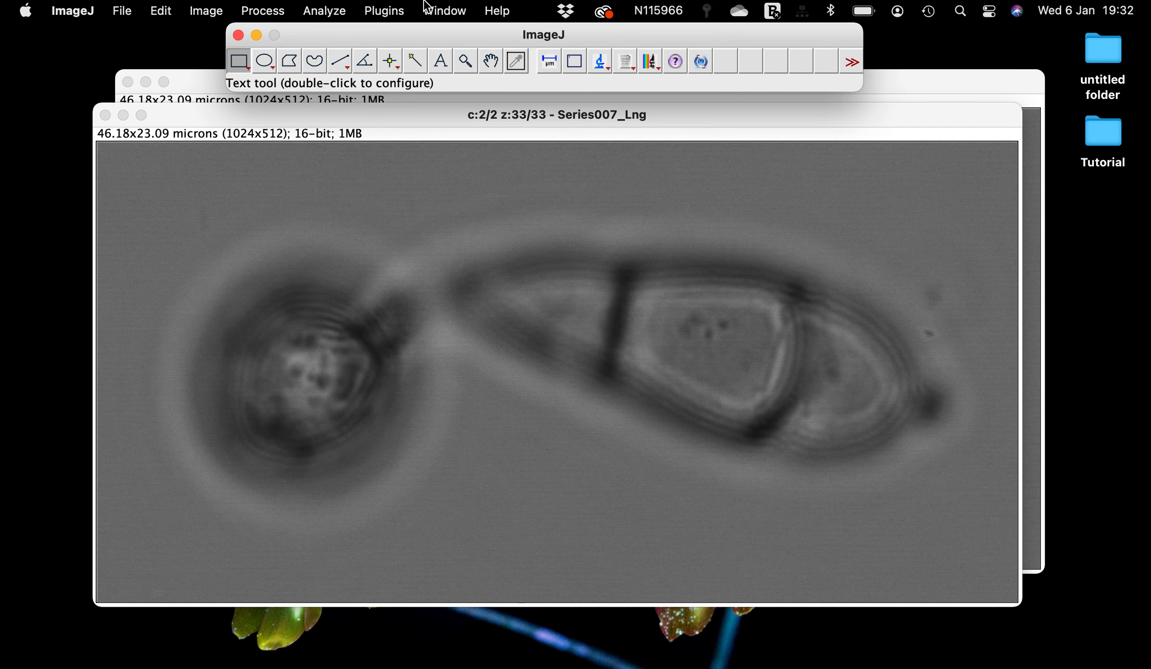
{"action": "left_click", "coordinate": [434, 11]}
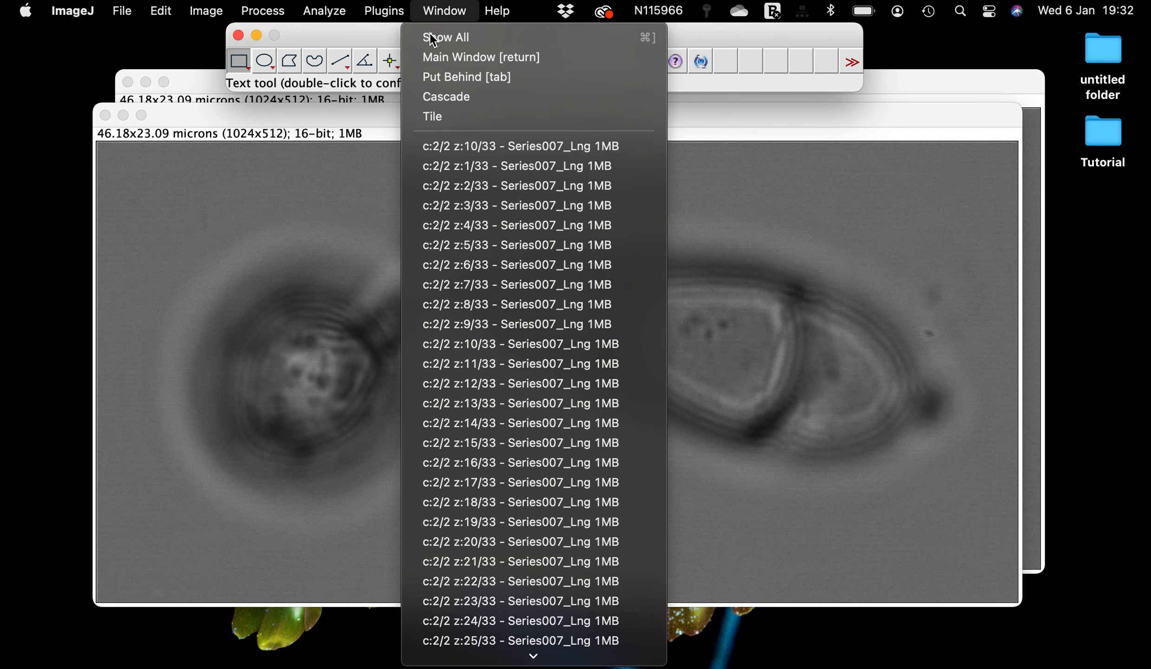
{"action": "left_click", "coordinate": [437, 126]}
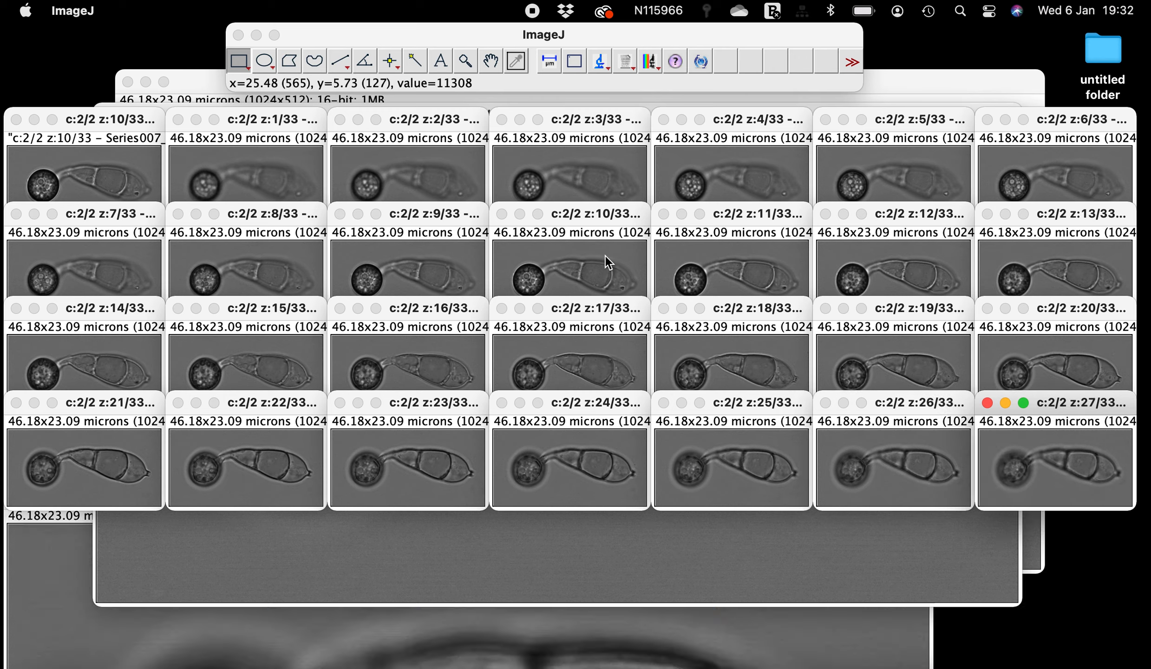
View the duplicated z:10/33 image in full screen, adjust its zoom to 75%, and return to the tiled windows.
{"action": "left_click", "coordinate": [52, 120]}
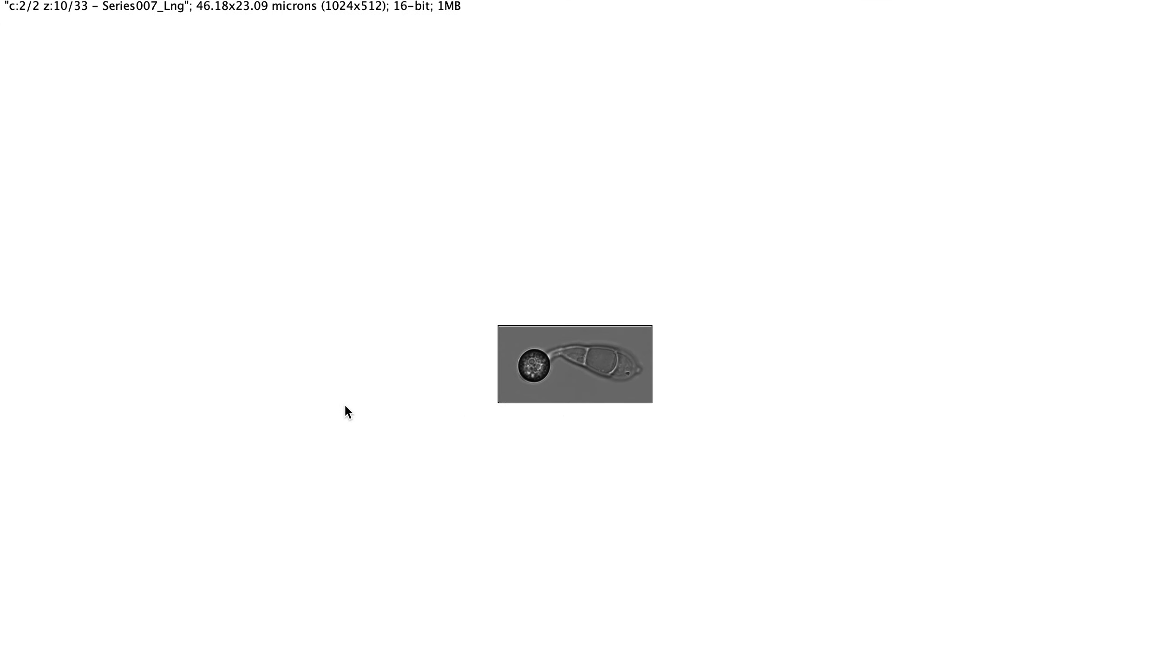
{"action": "key", "text": "plus"}
{"action": "key", "text": "plus"}
{"action": "key", "text": "plus"}
{"action": "key", "text": "plus"}
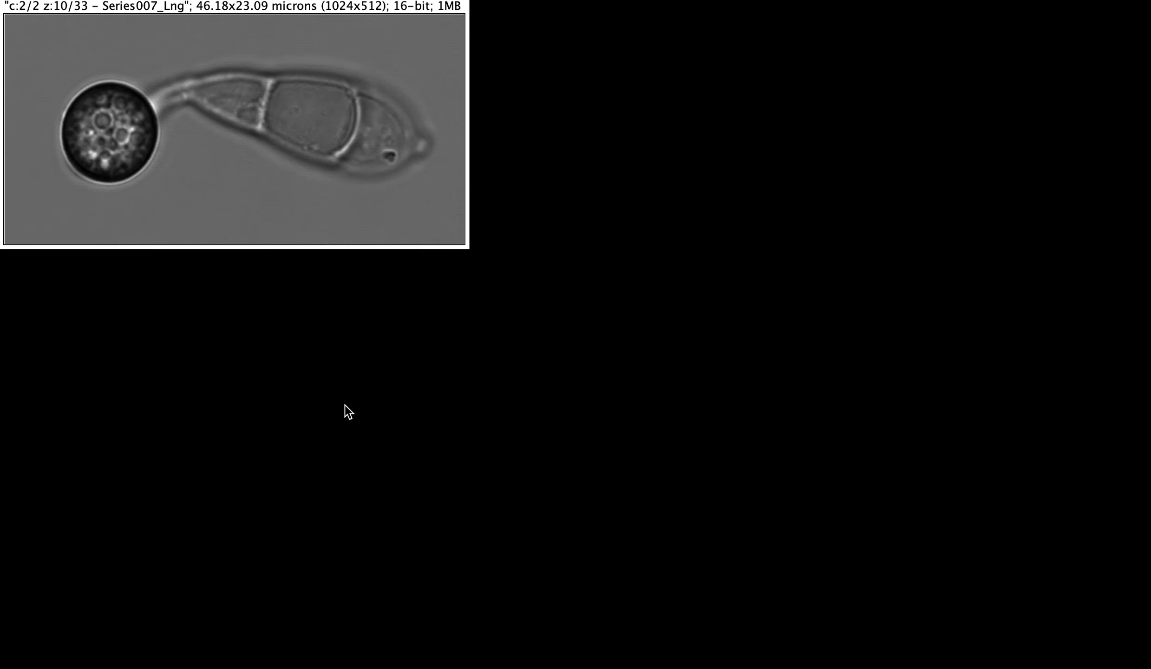
{"action": "key", "text": "plus"}
{"action": "key", "text": "plus"}
{"action": "key", "text": "minus"}
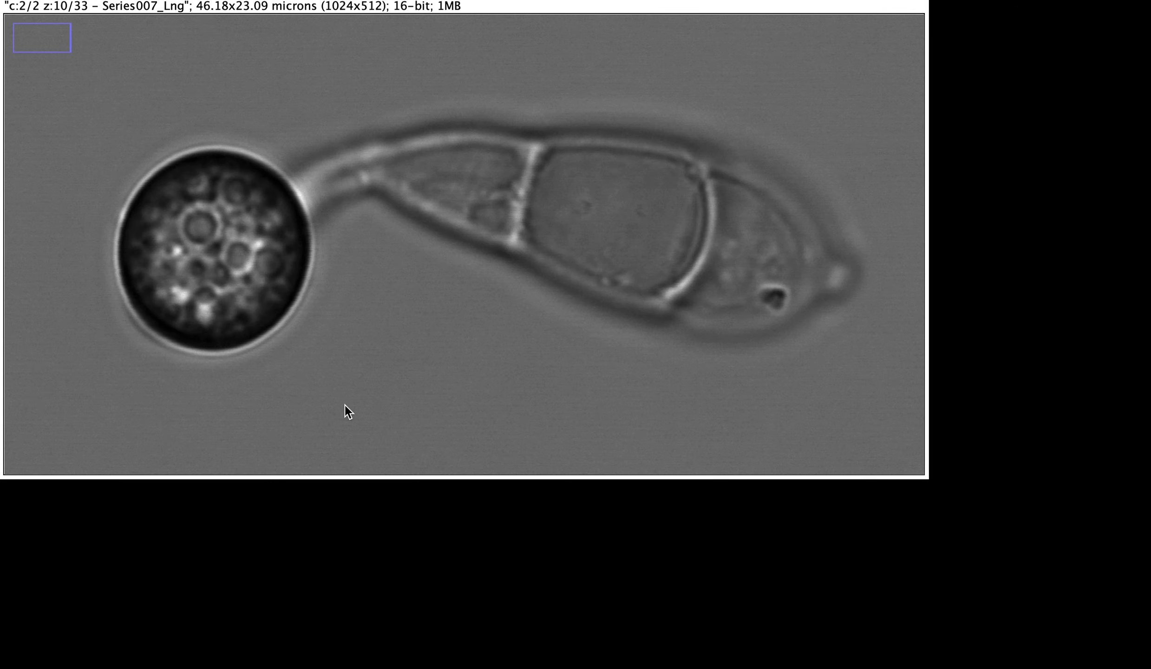
{"action": "key", "text": "minus"}
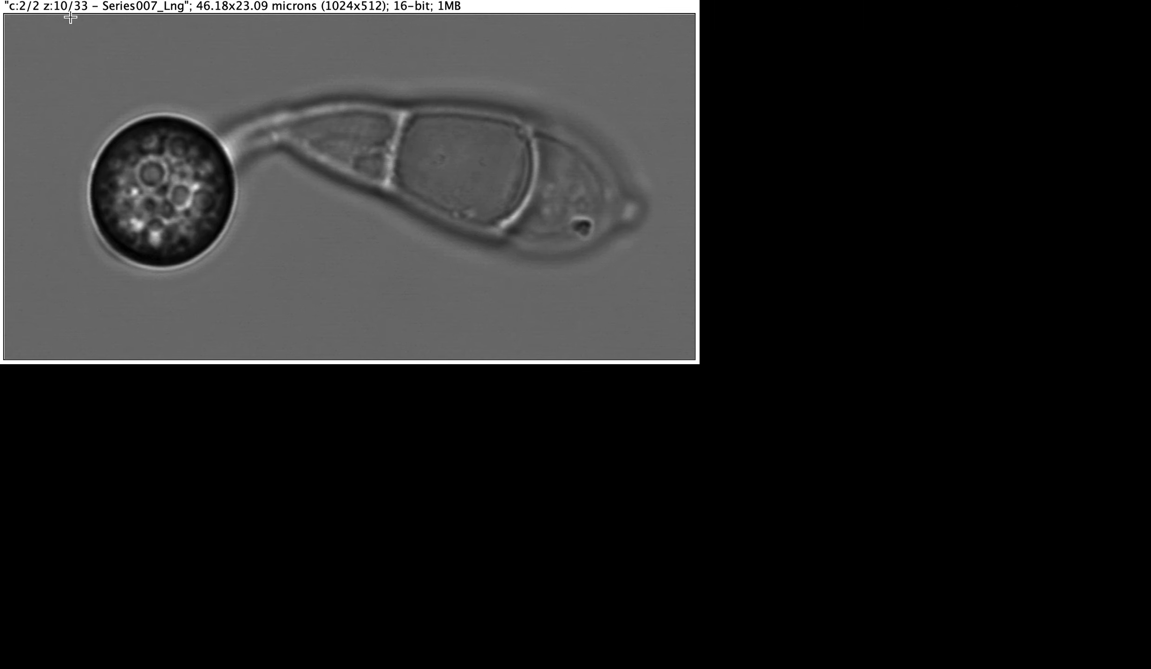
{"action": "mouse_move", "coordinate": [65, 3]}
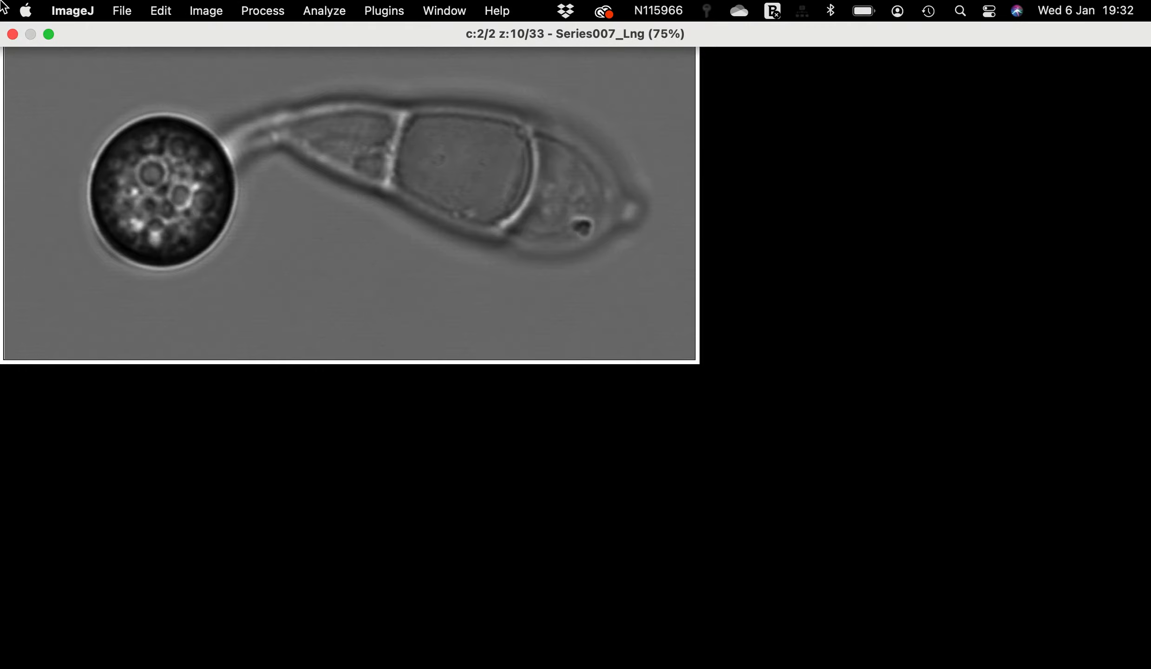
{"action": "mouse_move", "coordinate": [49, 37]}
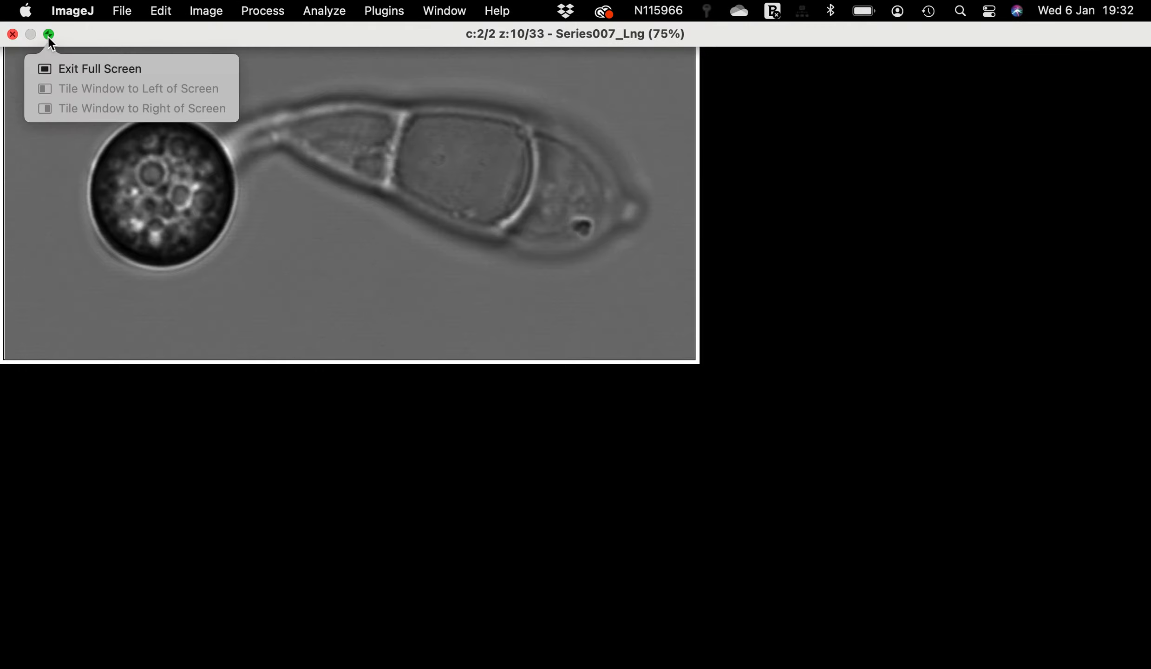
{"action": "left_click", "coordinate": [62, 74]}
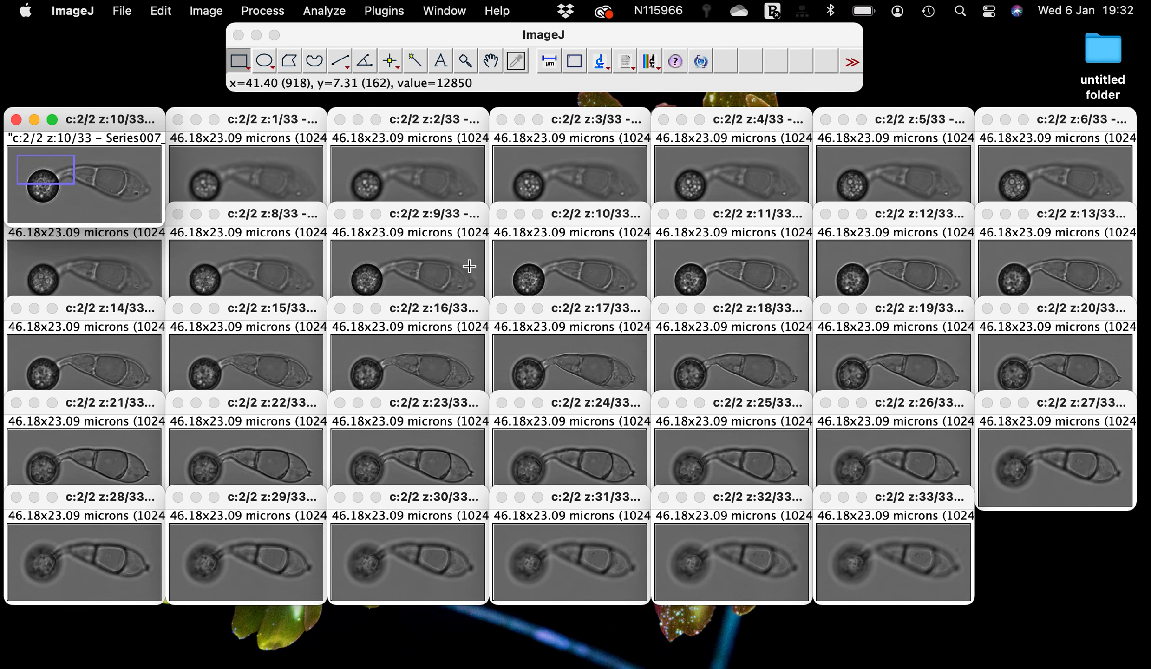
Bring the z:10/33 slice split from the stack to the front, view it in full screen, and exit full screen.
{"action": "left_click", "coordinate": [378, 225]}
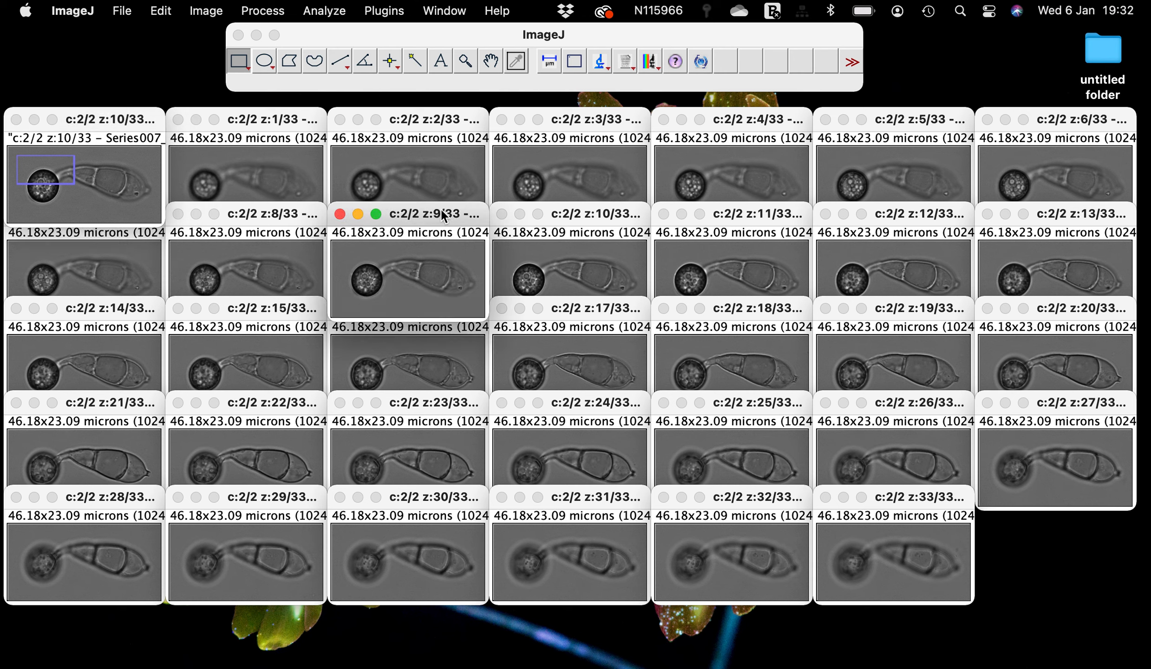
{"action": "left_click", "coordinate": [530, 212]}
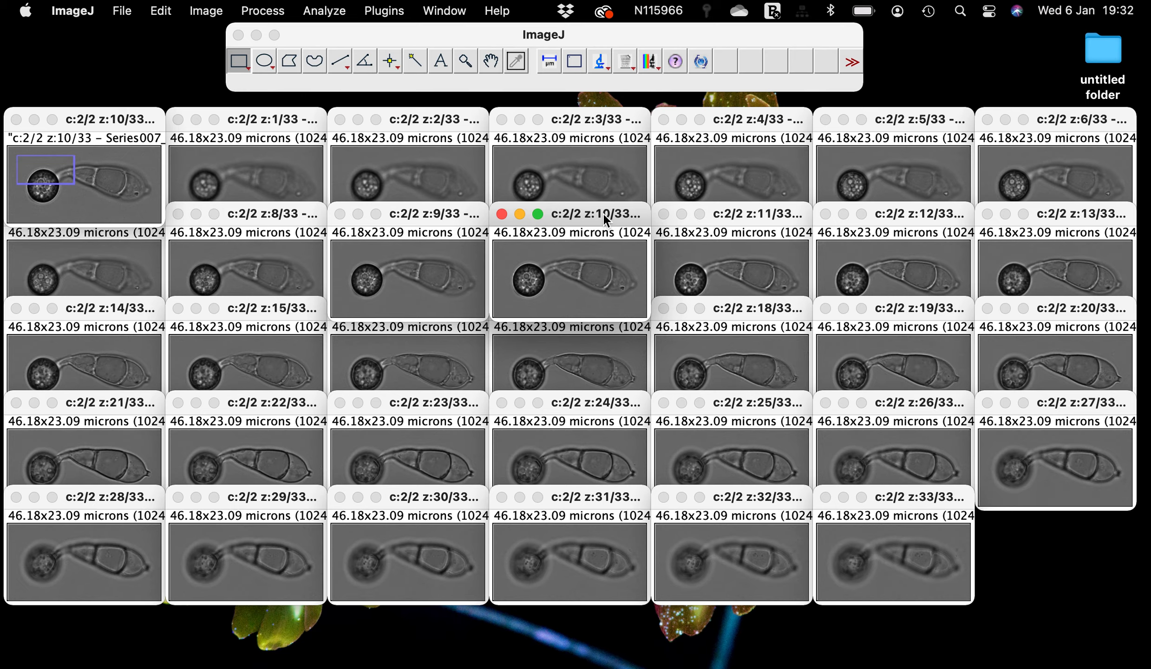
{"action": "left_click", "coordinate": [538, 215]}
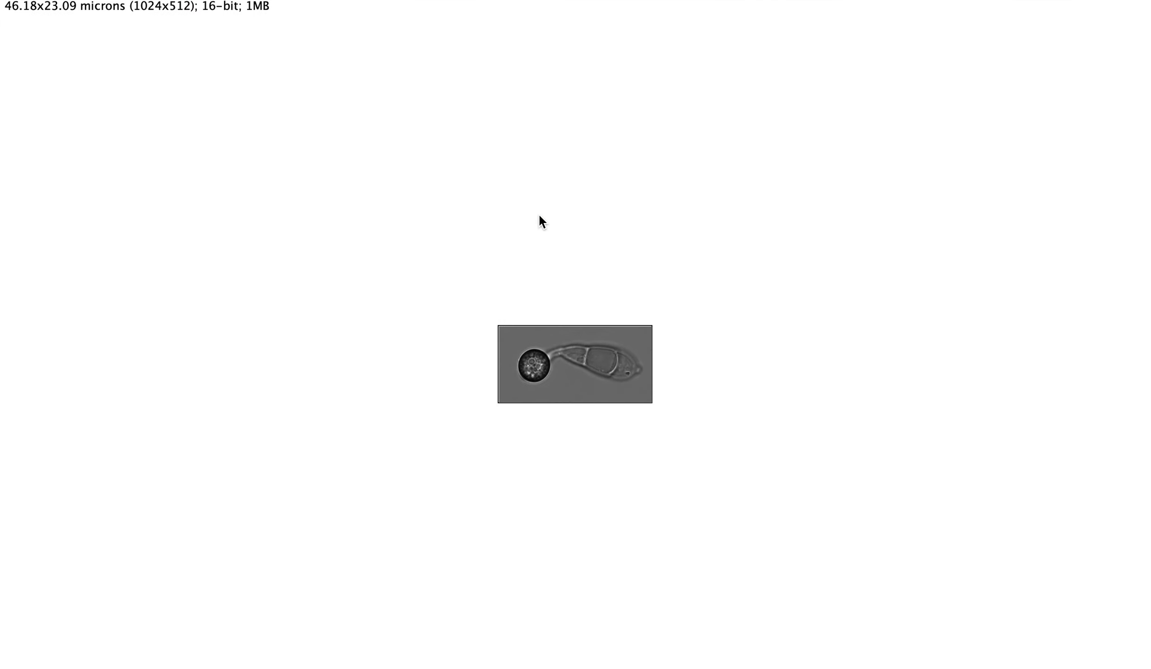
{"action": "mouse_move", "coordinate": [4, 5]}
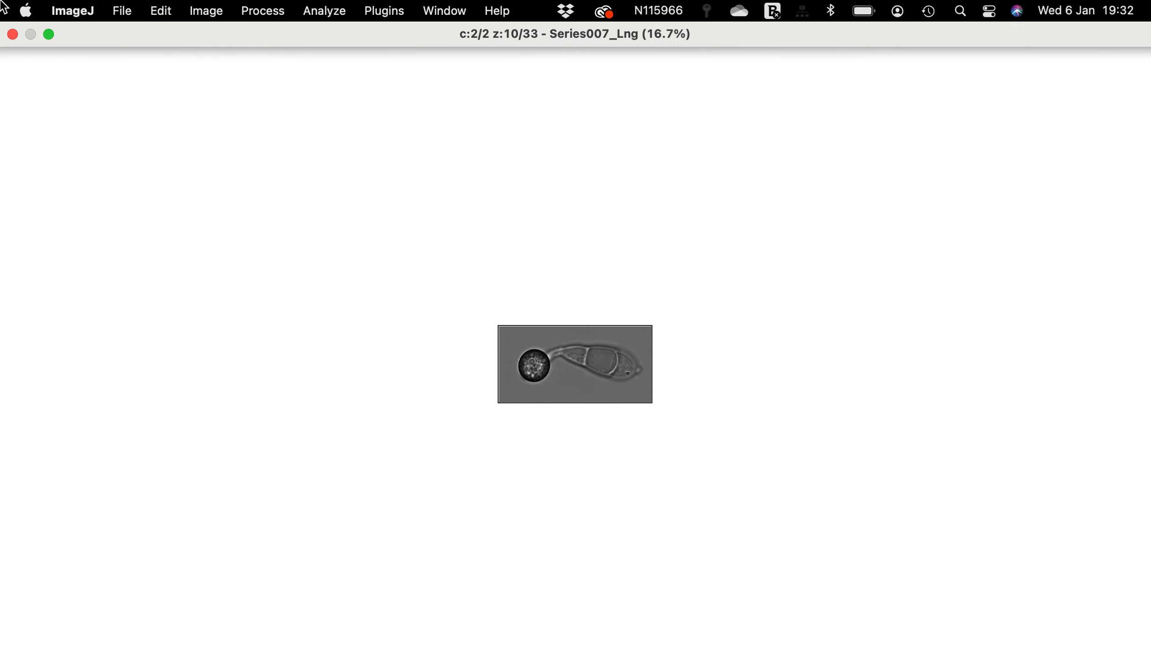
{"action": "left_click", "coordinate": [49, 34]}
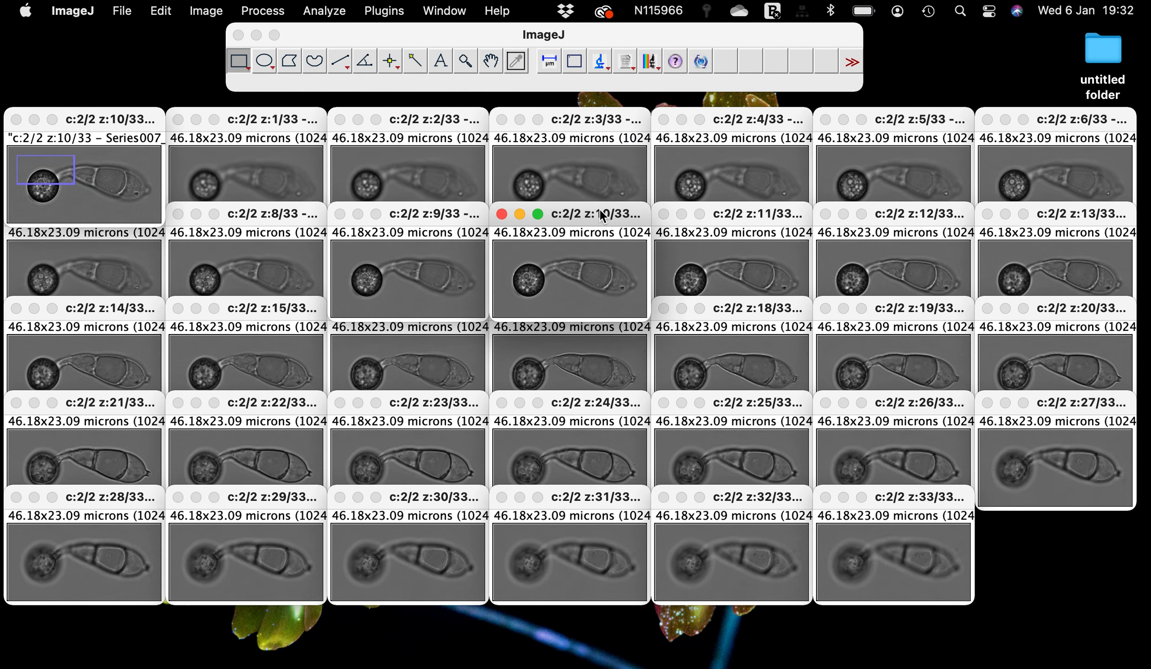
Enlarge the z:10/33 slice to 50% zoom and move its window away from its tile.
{"action": "key", "text": "plus"}
{"action": "key", "text": "plus"}
{"action": "key", "text": "plus"}
{"action": "key", "text": "plus"}
{"action": "key", "text": "plus"}
{"action": "key", "text": "minus"}
{"action": "key", "text": "minus"}
{"action": "key", "text": "plus"}
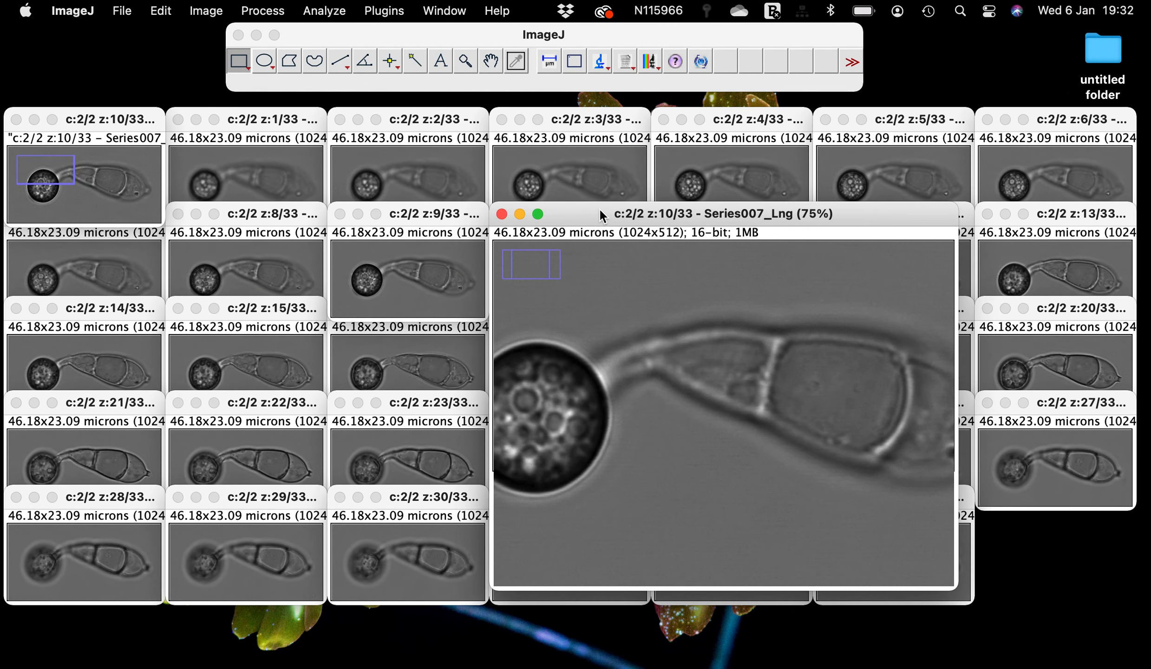
{"action": "key", "text": "minus"}
{"action": "left_click_drag", "start_coordinate": [599, 207], "coordinate": [203, 154]}
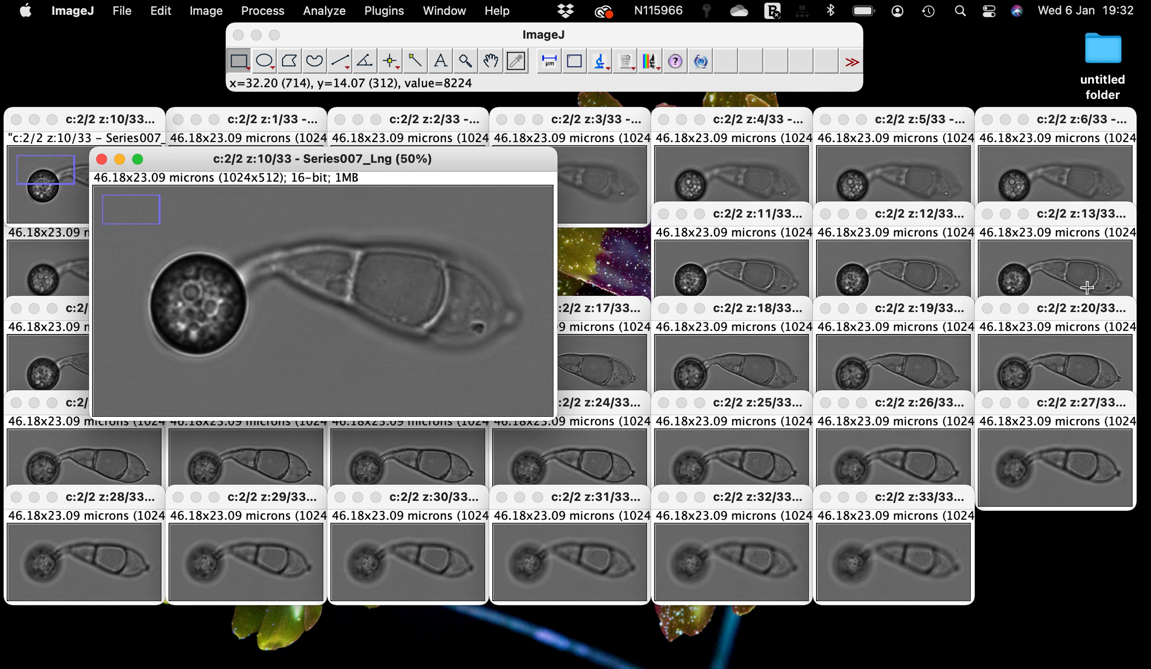
Pull the z:19/33 slice window out of its tile and enlarge it to 75% zoom.
{"action": "left_click_drag", "start_coordinate": [930, 306], "coordinate": [830, 256]}
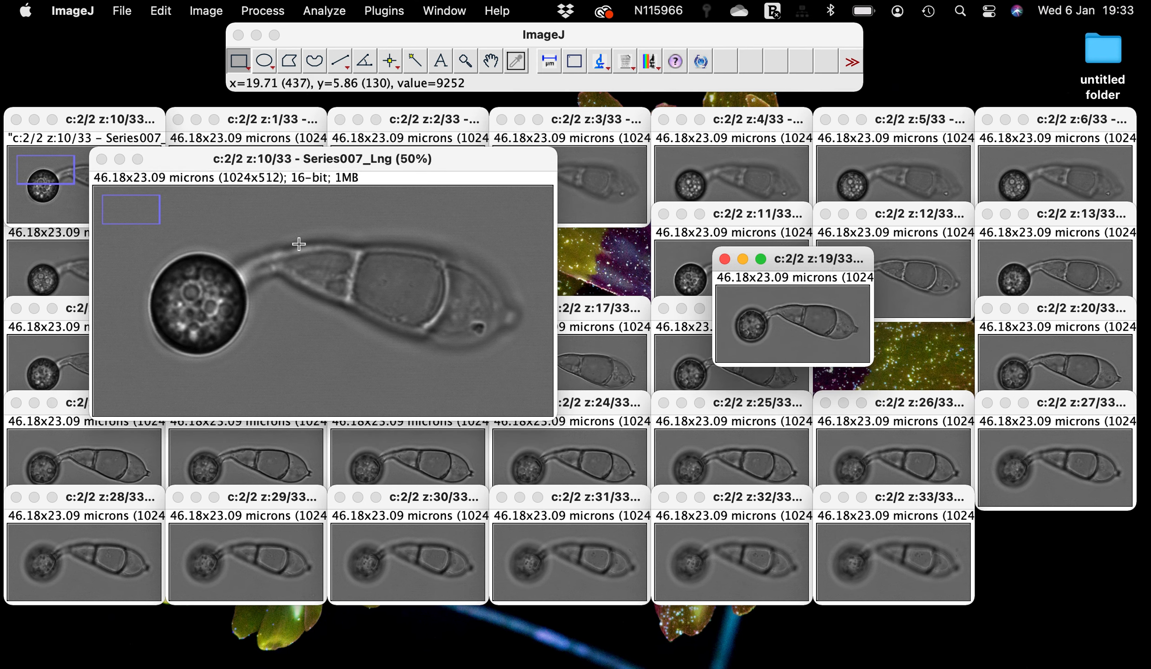
{"action": "left_click_drag", "start_coordinate": [779, 258], "coordinate": [662, 237]}
{"action": "key", "text": "plus"}
{"action": "key", "text": "plus"}
{"action": "key", "text": "plus"}
{"action": "key", "text": "plus"}
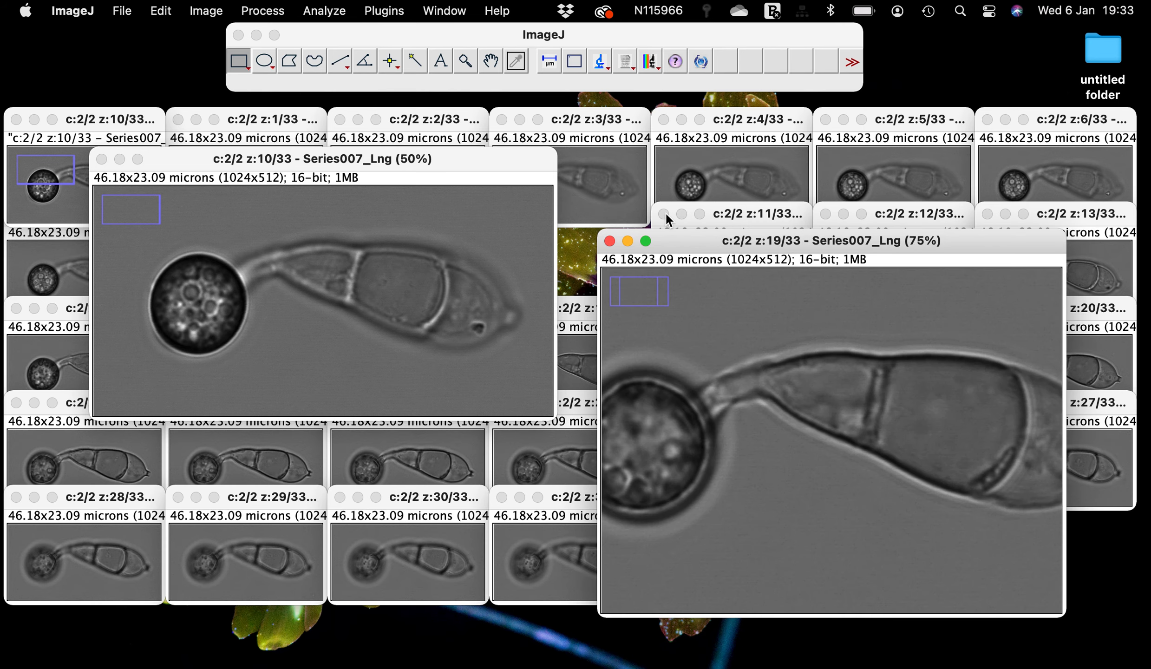
Reduce the z:19/33 slice to 50% zoom and arrange it side by side with the z:10/33 window.
{"action": "left_click_drag", "start_coordinate": [711, 241], "coordinate": [503, 116]}
{"action": "key", "text": "minus"}
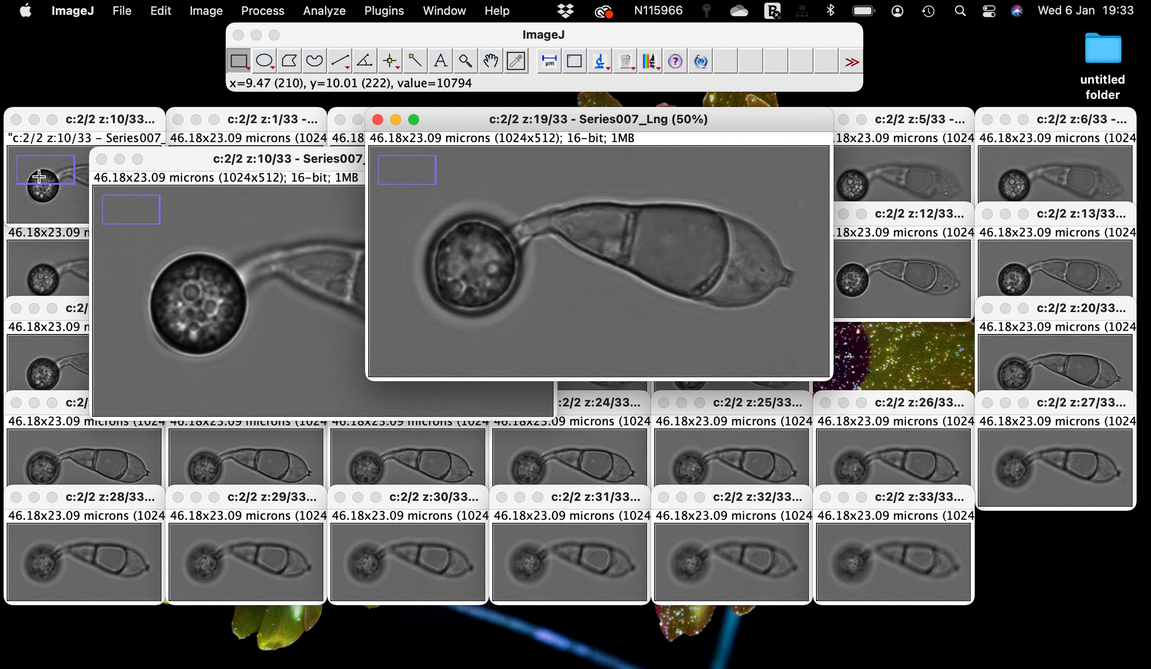
{"action": "left_click_drag", "start_coordinate": [192, 161], "coordinate": [147, 151]}
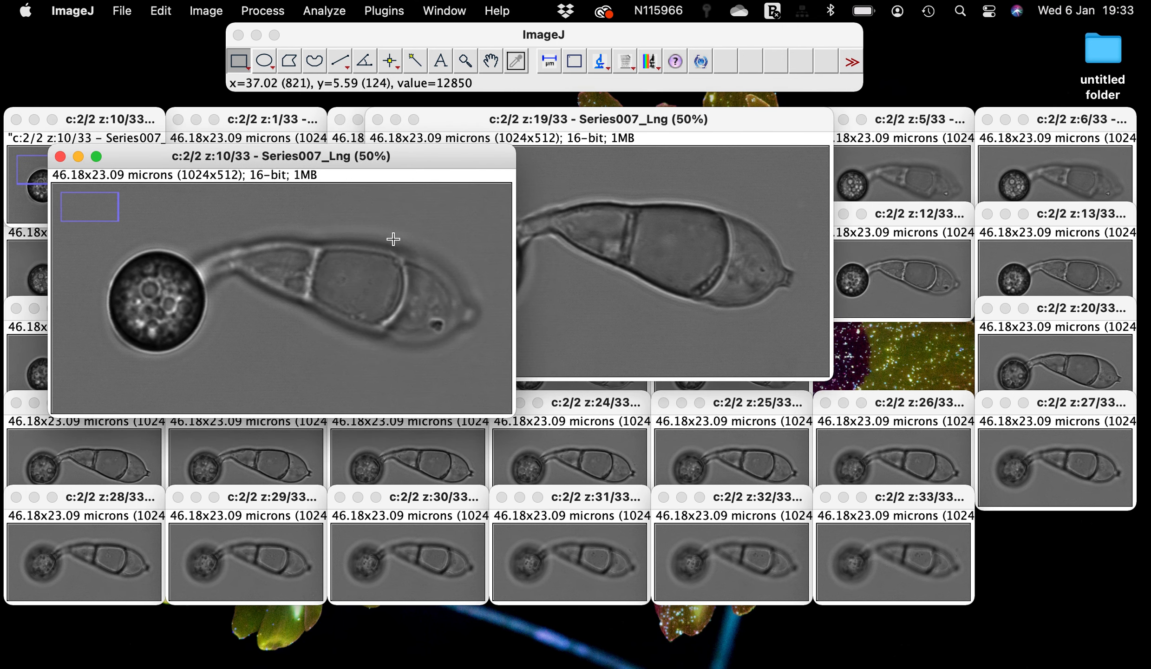
{"action": "left_click_drag", "start_coordinate": [672, 119], "coordinate": [927, 169]}
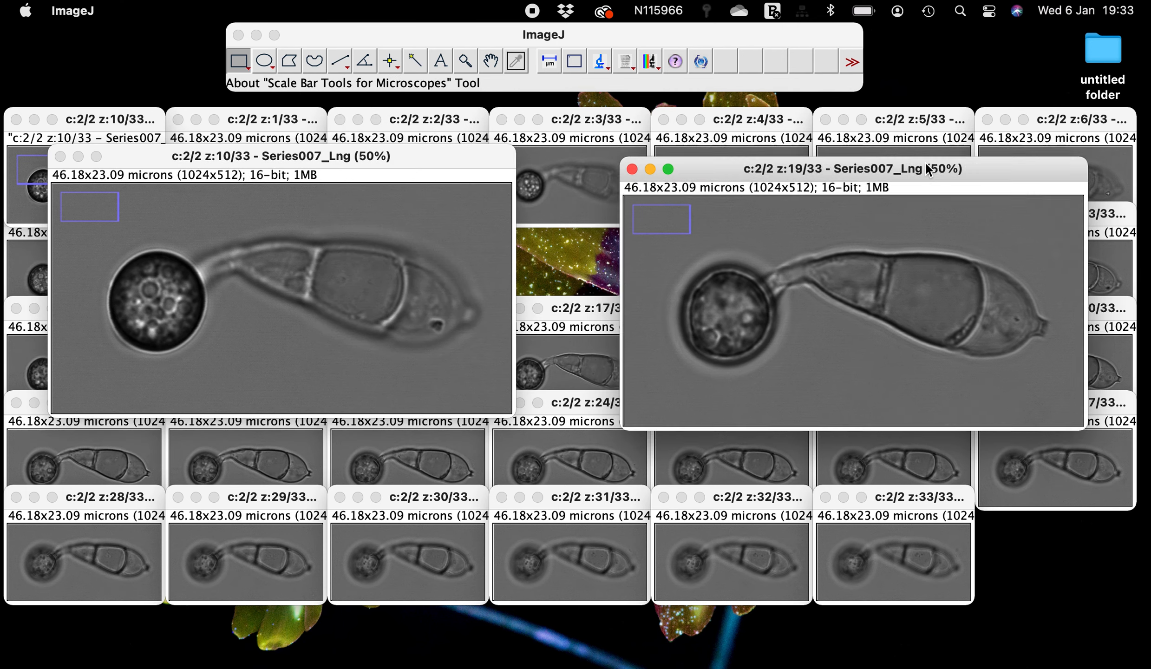
Move the enlarged z:10/33 window partly over z:19/33 and pull the z:14/33 slice out of its tile.
{"action": "left_click_drag", "start_coordinate": [271, 161], "coordinate": [726, 159]}
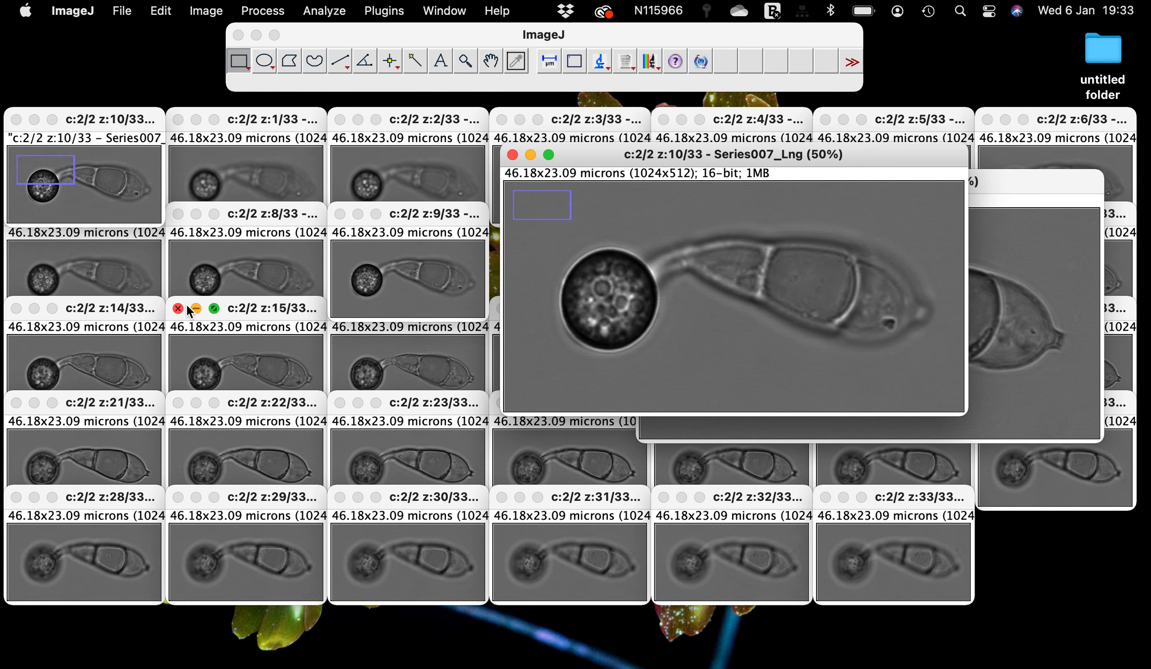
{"action": "left_click", "coordinate": [104, 321]}
{"action": "left_click_drag", "start_coordinate": [102, 314], "coordinate": [514, 119]}
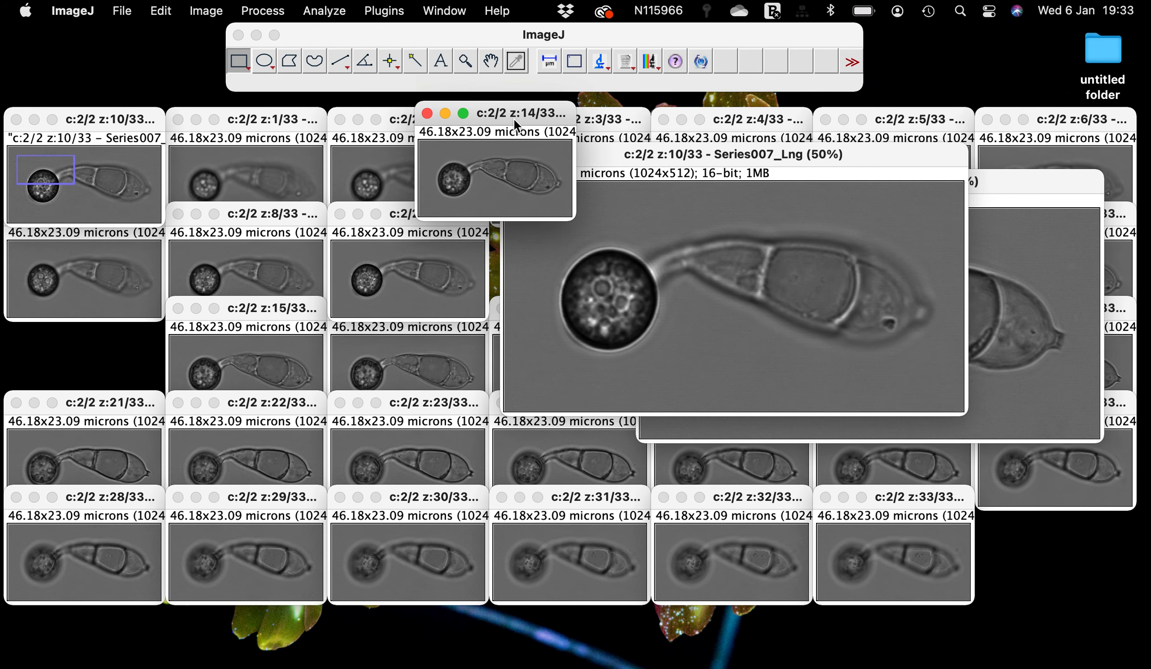
Enlarge the z:14/33 slice to 75% zoom and move its window over the tiled slices, partly covering z:10/33.
{"action": "key", "text": "plus"}
{"action": "key", "text": "plus"}
{"action": "key", "text": "plus"}
{"action": "key", "text": "plus"}
{"action": "key", "text": "plus"}
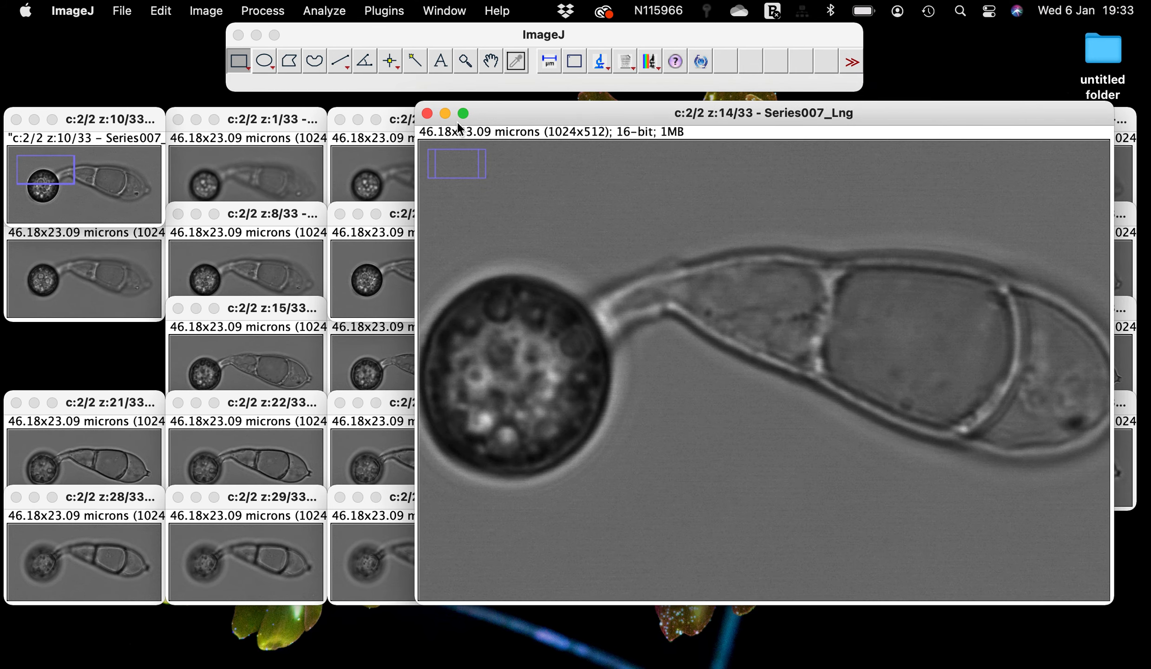
{"action": "key", "text": "minus"}
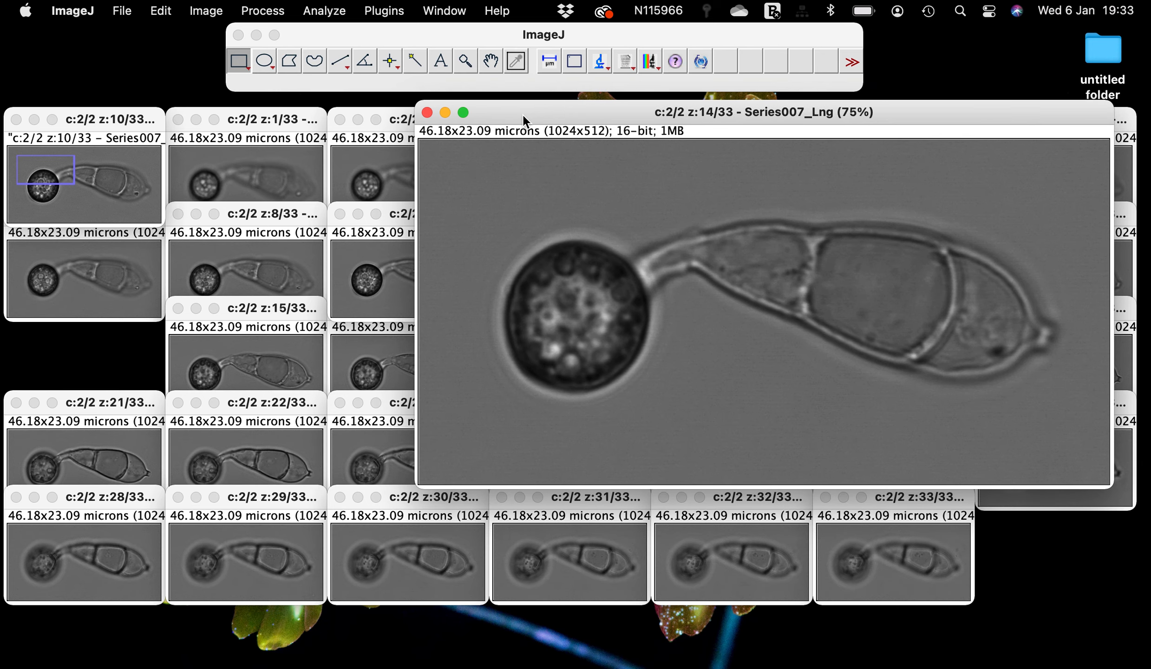
{"action": "left_click_drag", "start_coordinate": [522, 114], "coordinate": [248, 109]}
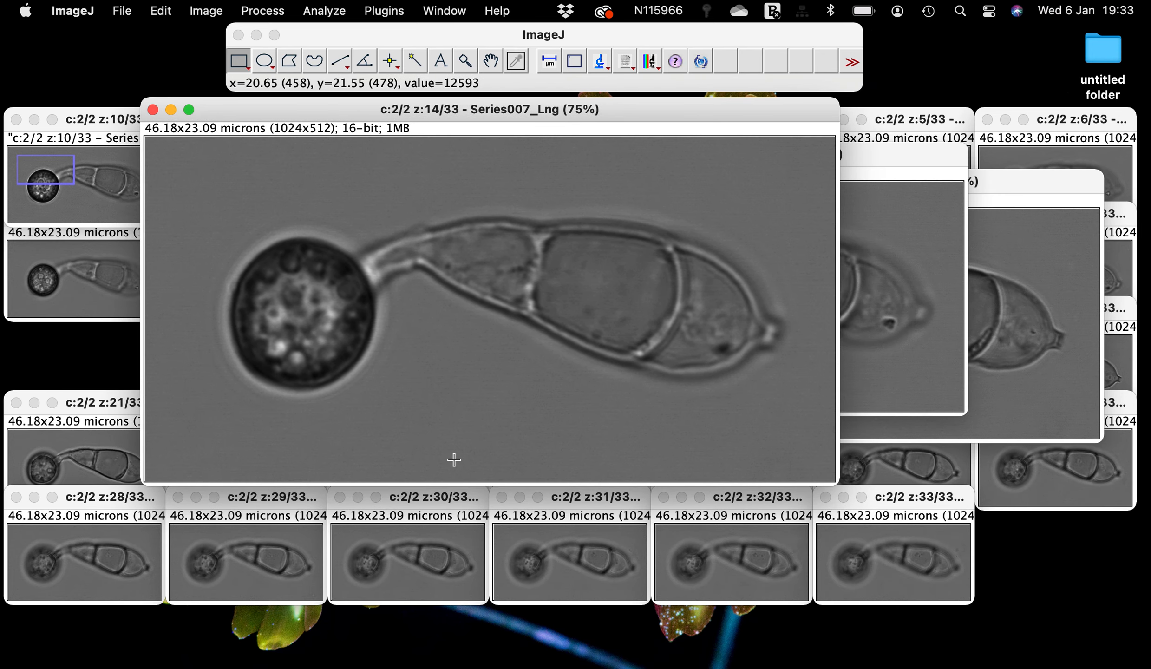
{"action": "key", "text": "minus"}
{"action": "key", "text": "plus"}
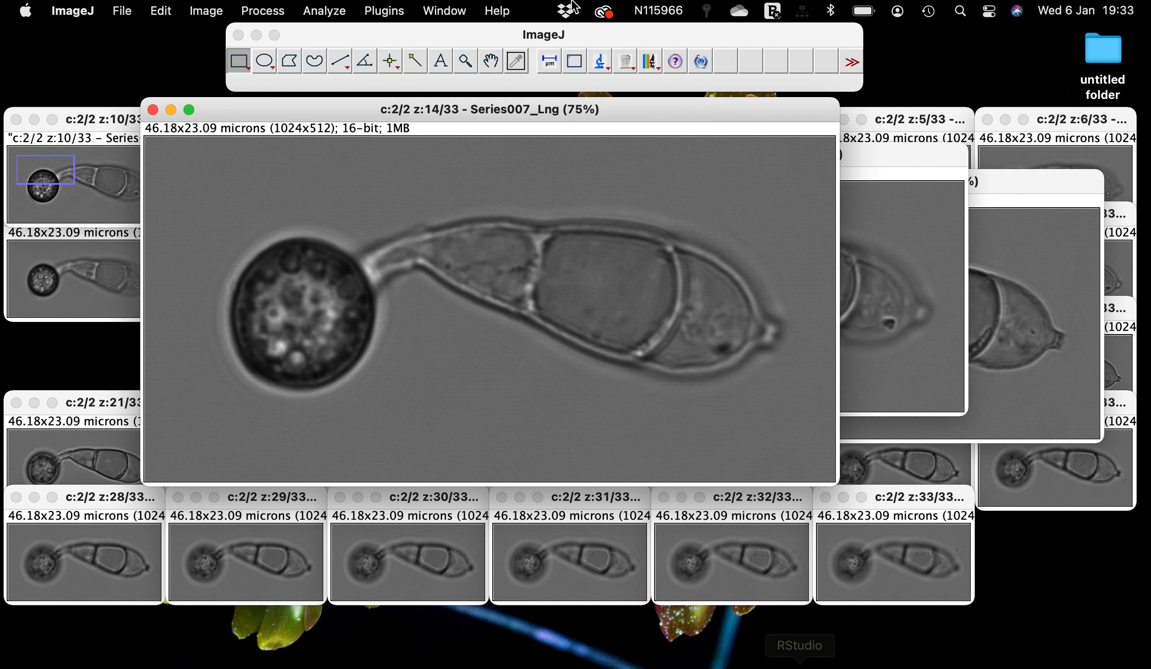
{"action": "left_click", "coordinate": [591, 31]}
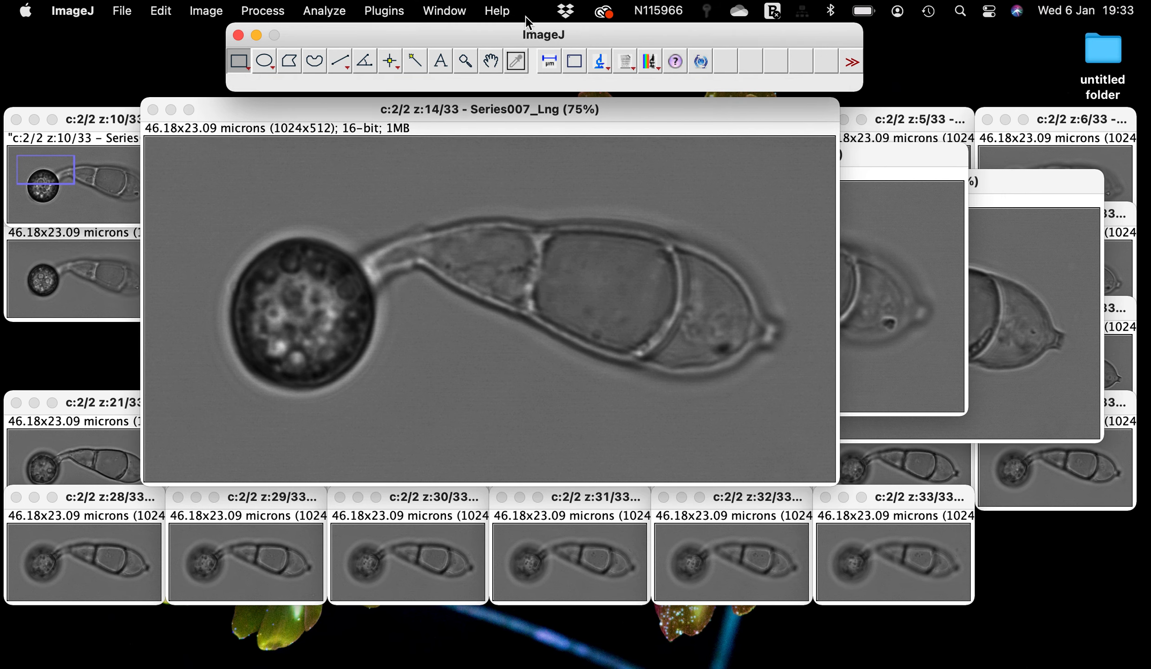